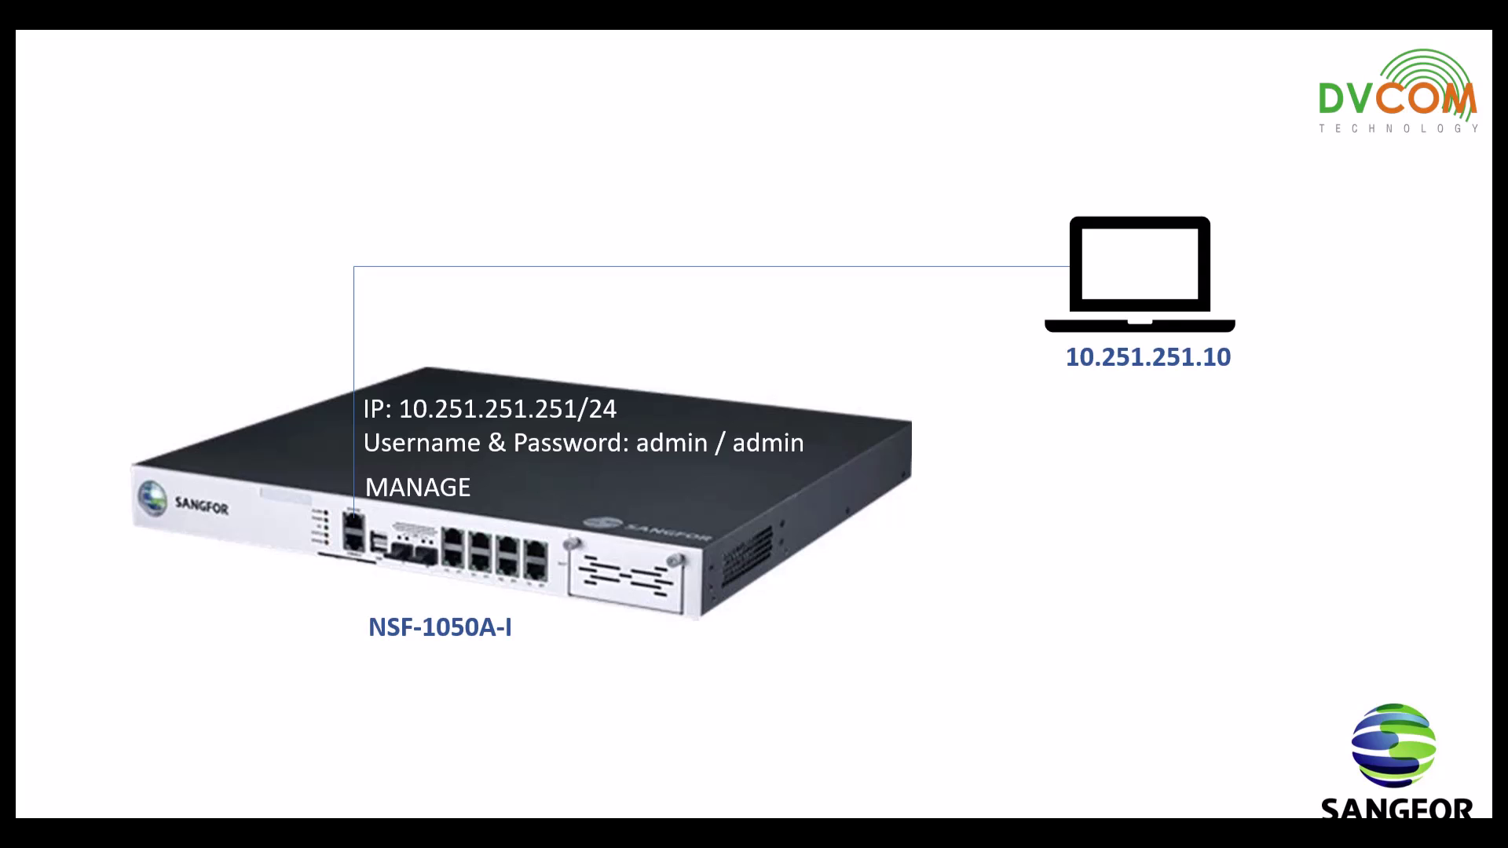
Step: Ping 10.251.251.251 from Command Prompt, confirm replies arrive, then close the window
drag(1492, 205, 623, 335)
text(p)
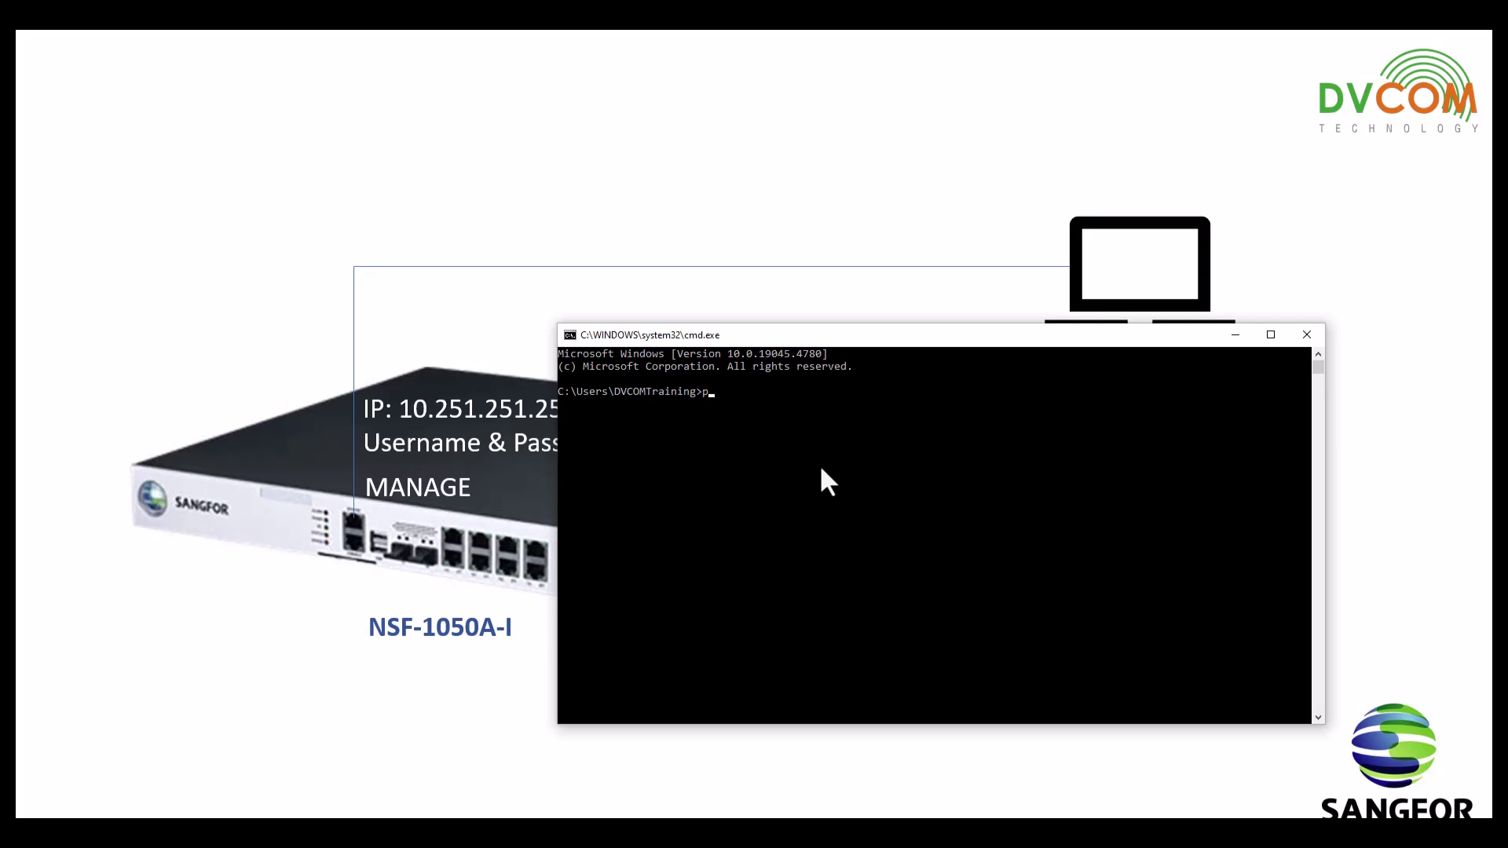
text(ing 10.251.251.251)
key(Return)
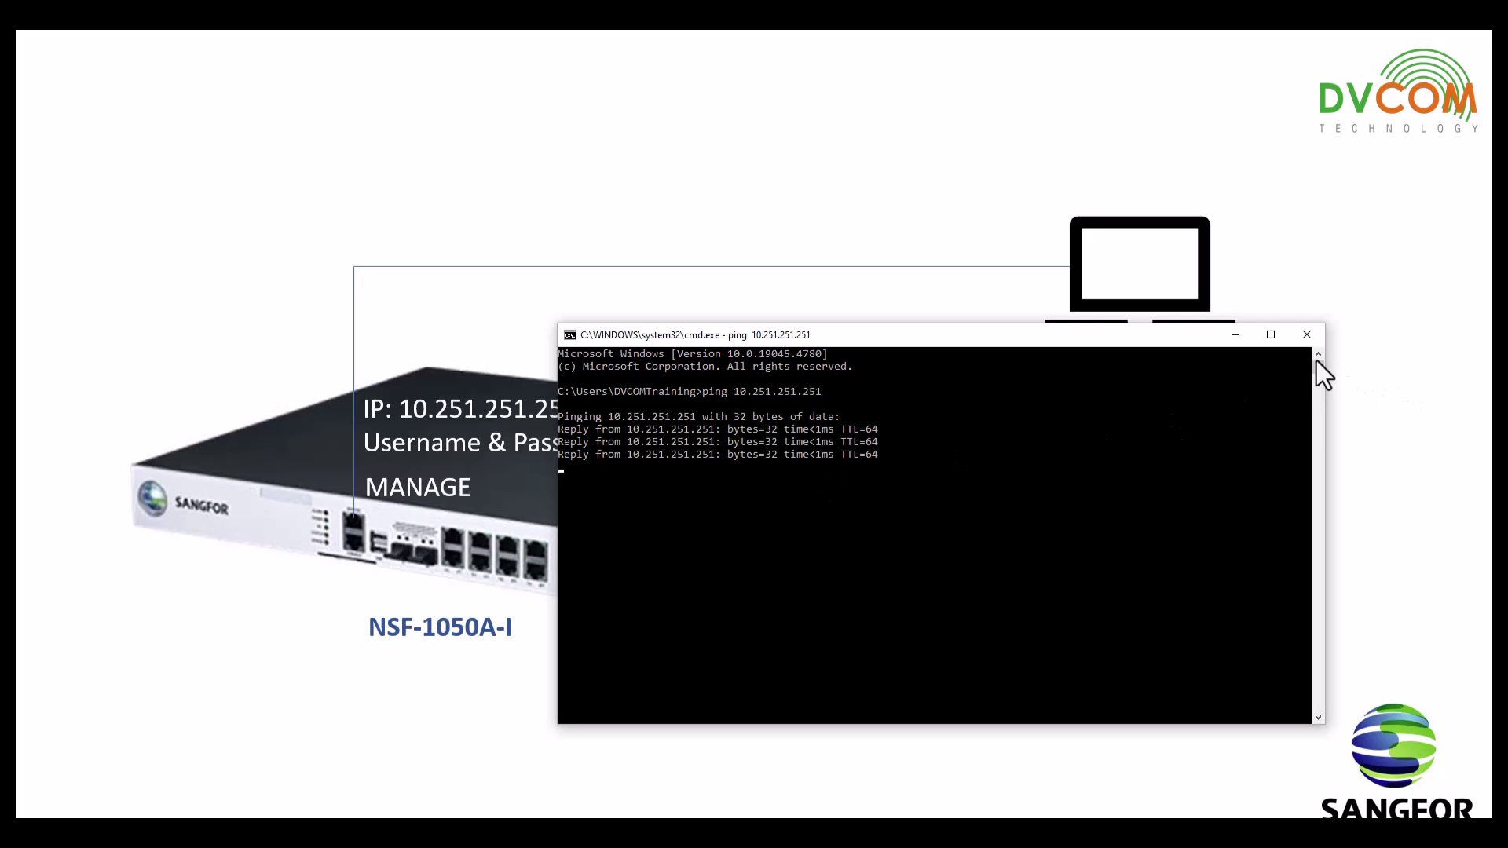
click(1309, 338)
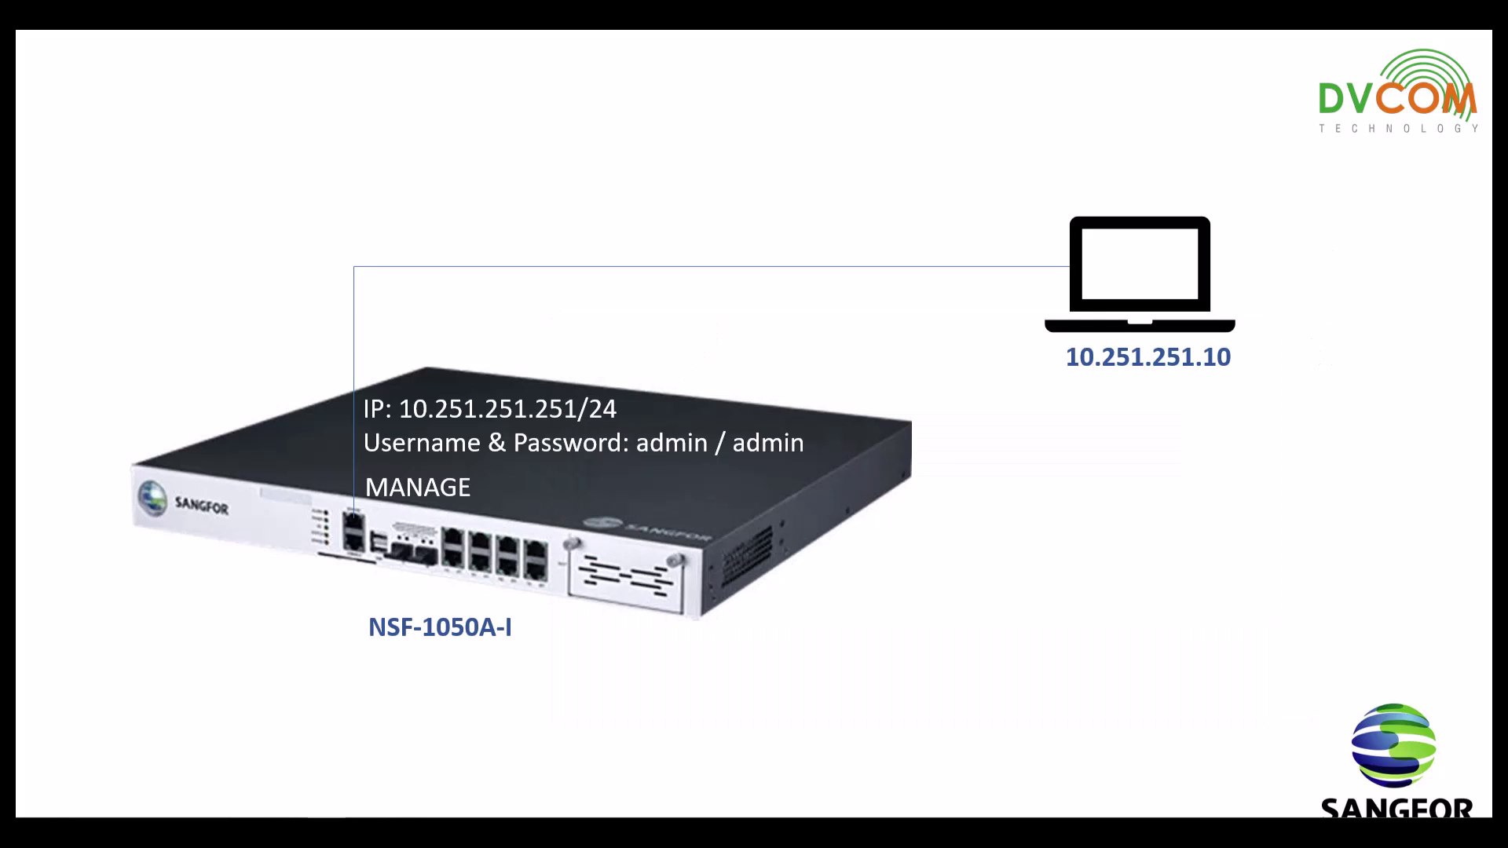
key(alt+Tab)
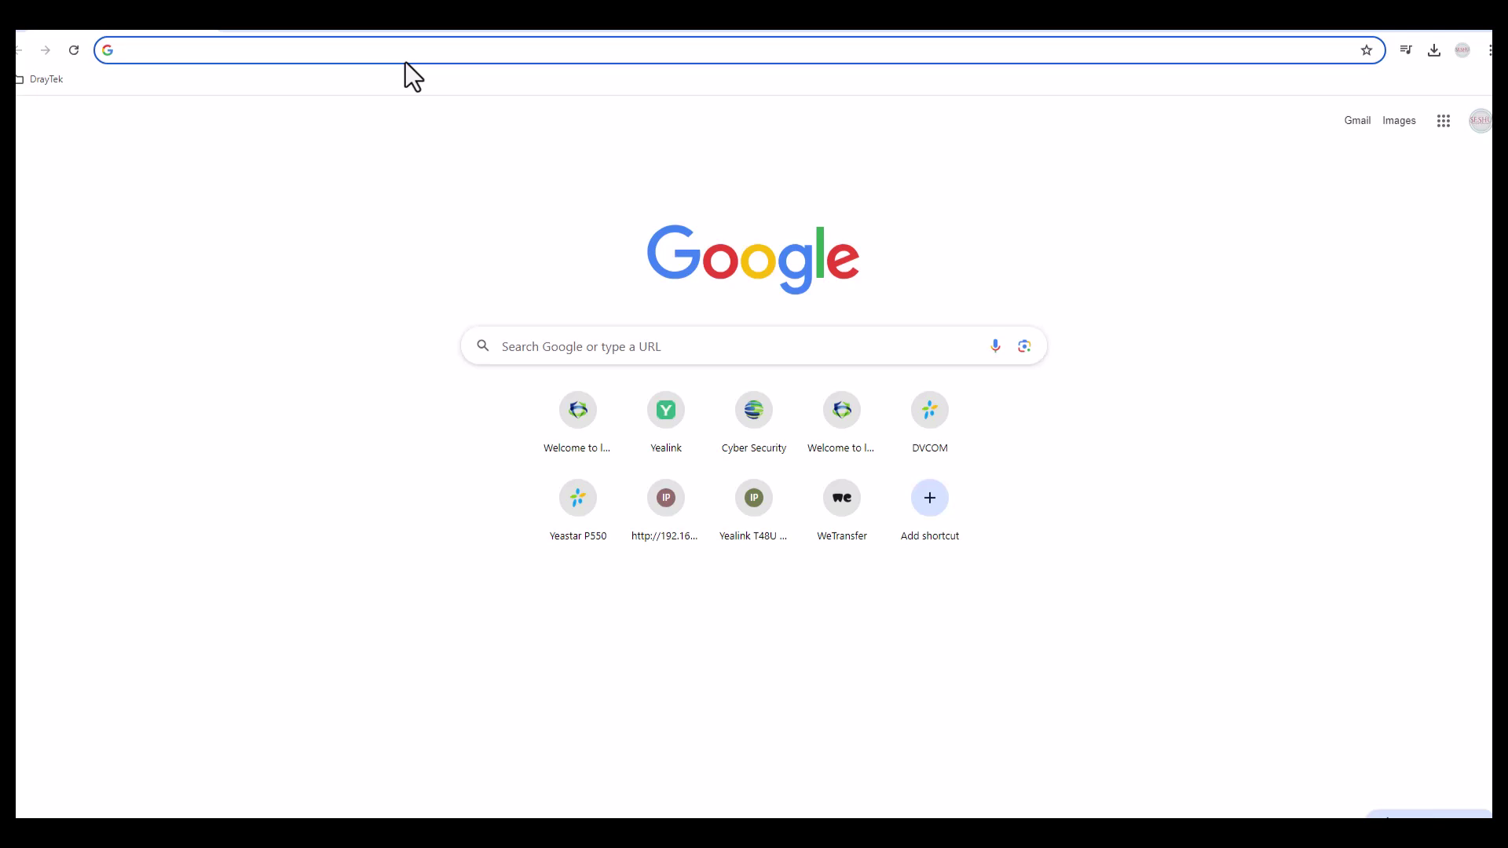
text(https://1)
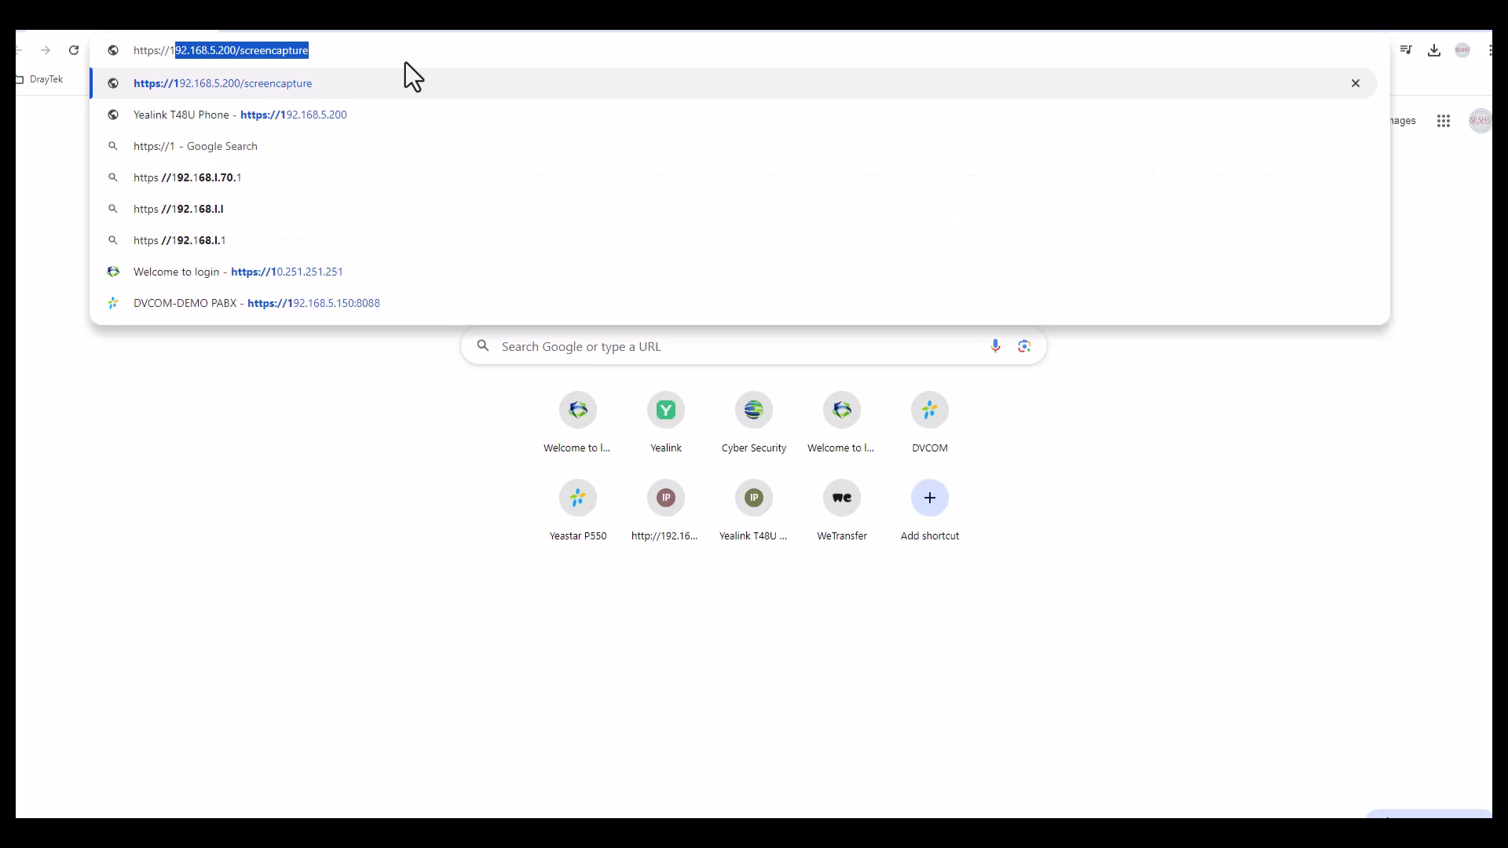
text(0.251.251.251)
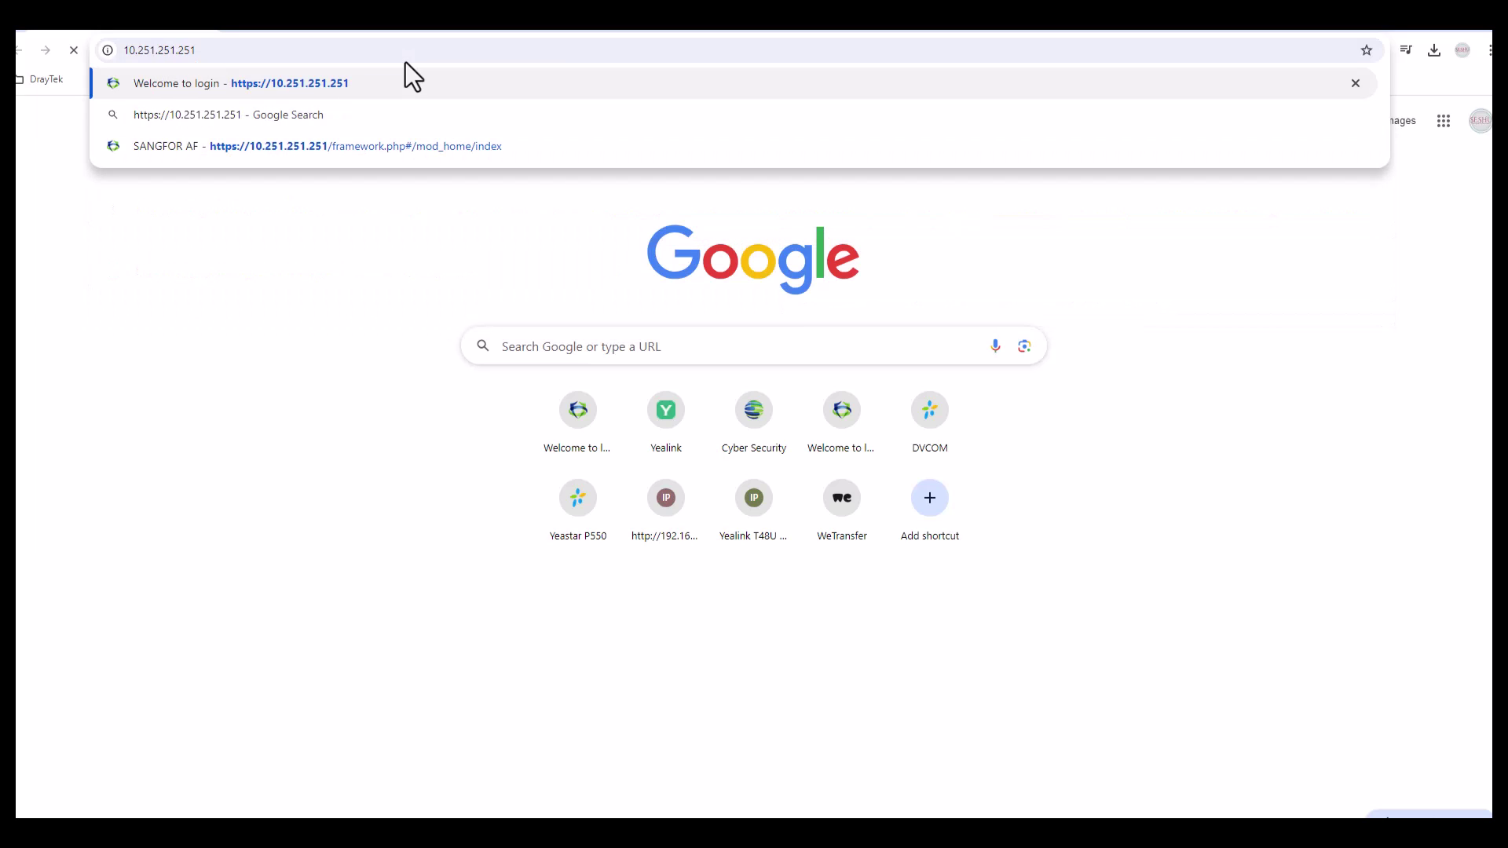
key(Return)
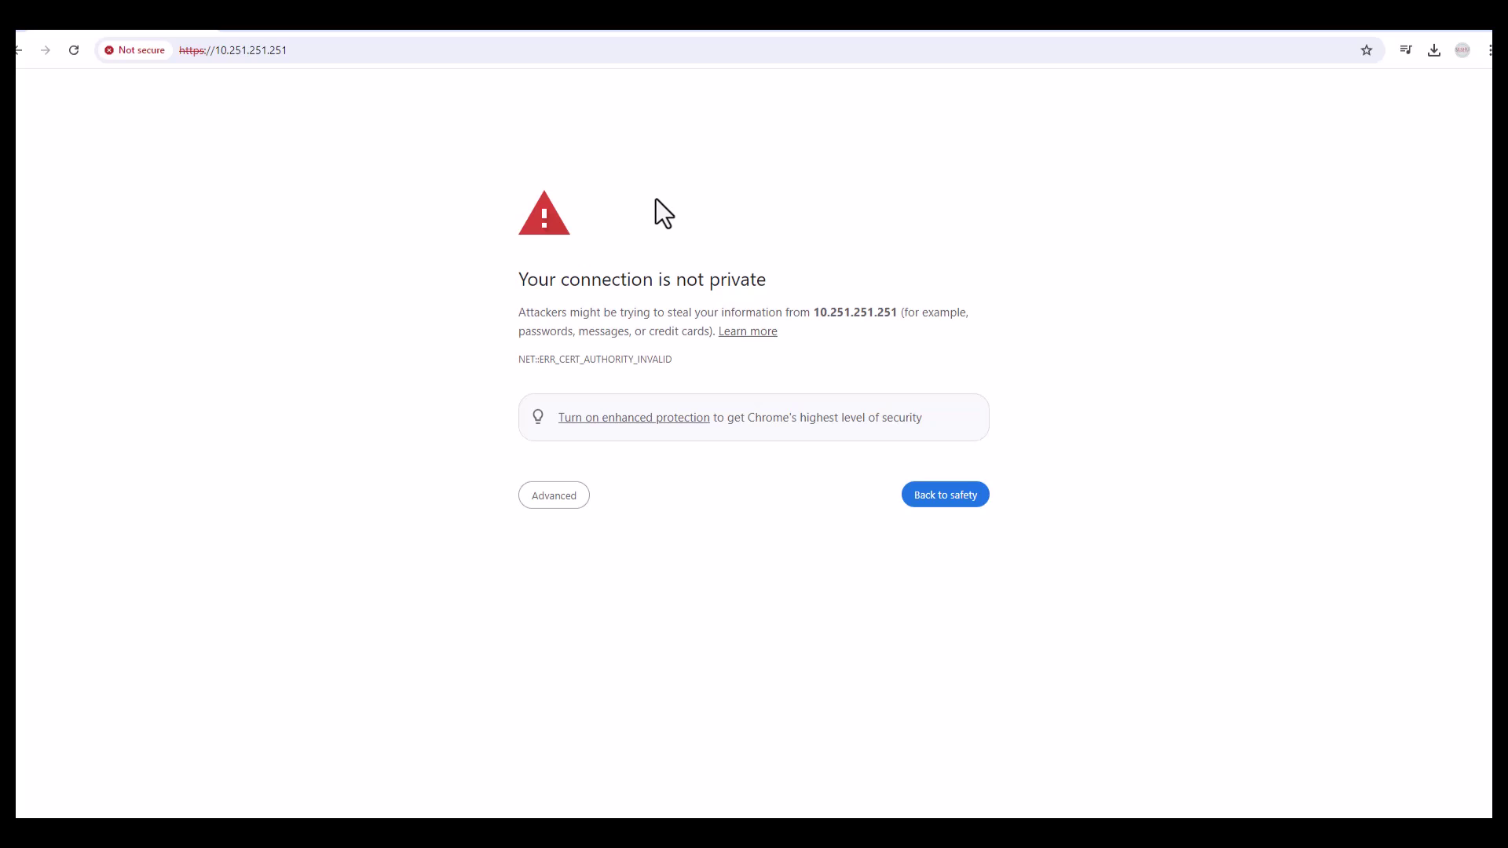
click(570, 496)
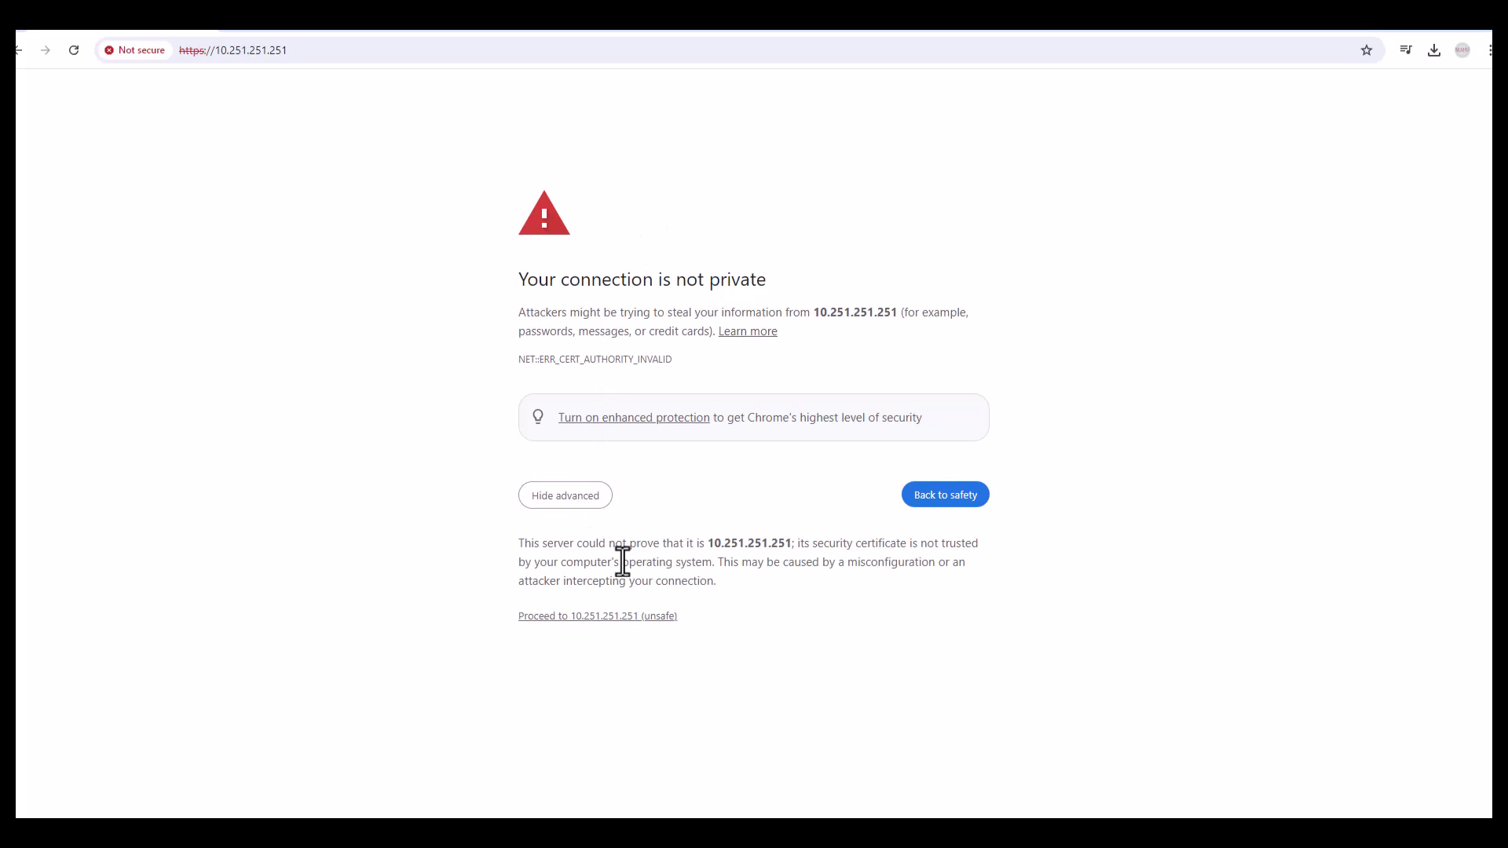
click(616, 617)
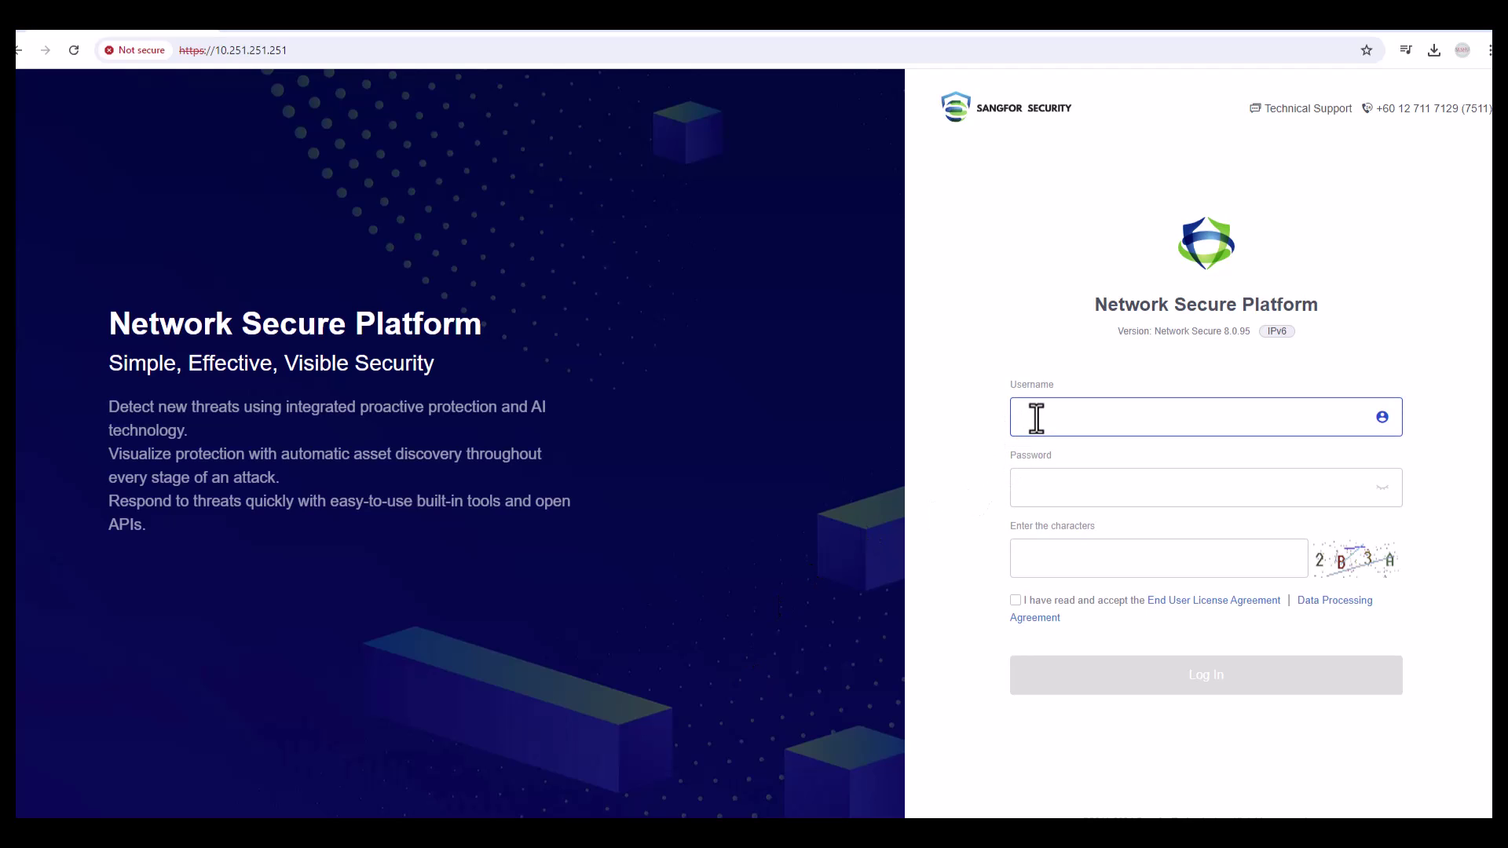
Step: Log in as admin with the password and displayed captcha, accepting the licence agreements
text(admin)
key(Tab)
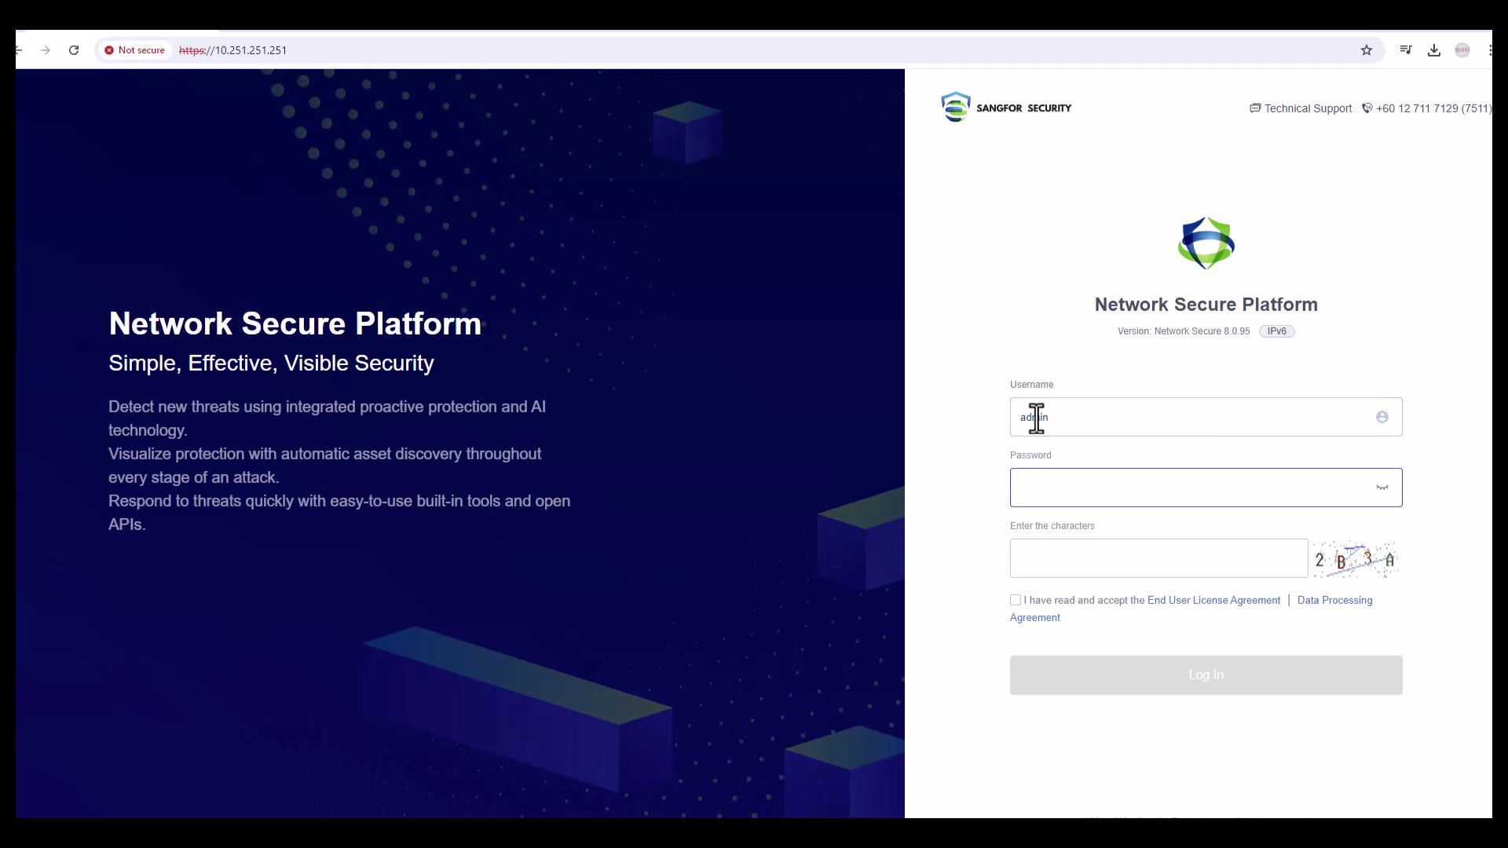
text(•••••)
click(1081, 560)
text(2)
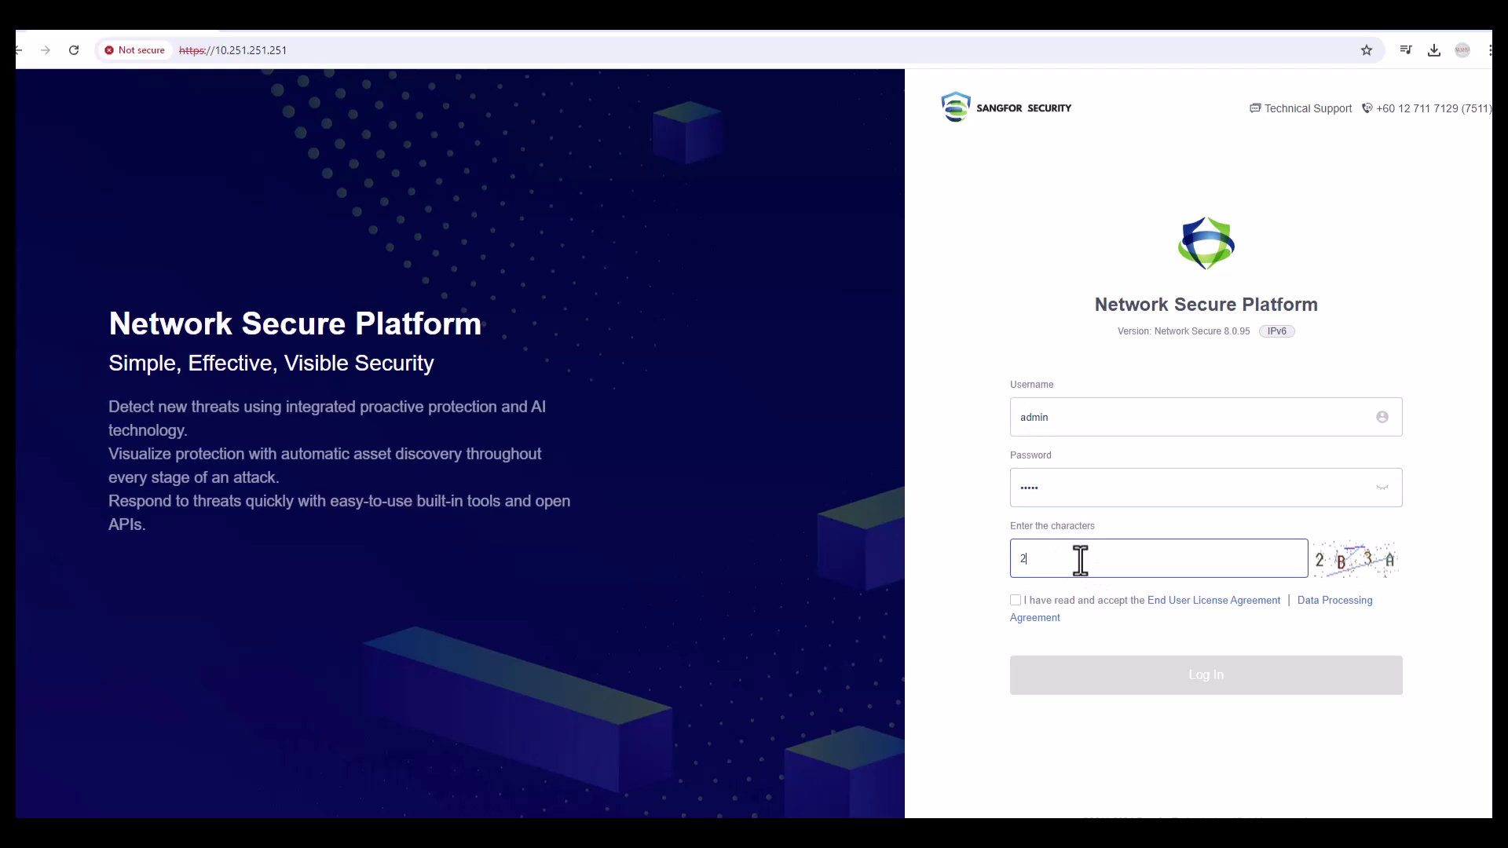
text(B3A)
click(1016, 600)
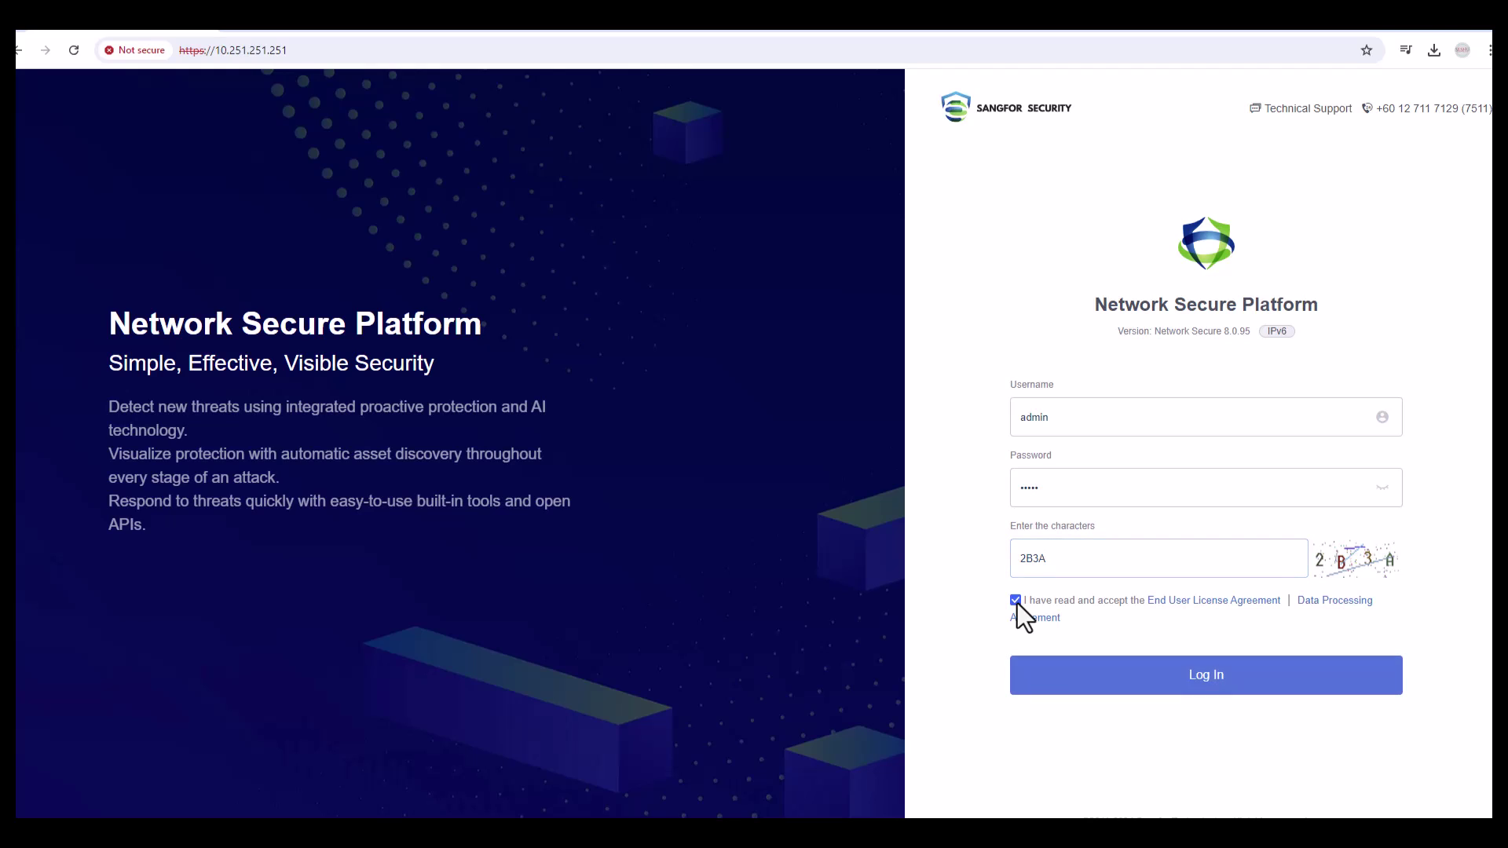
click(1219, 681)
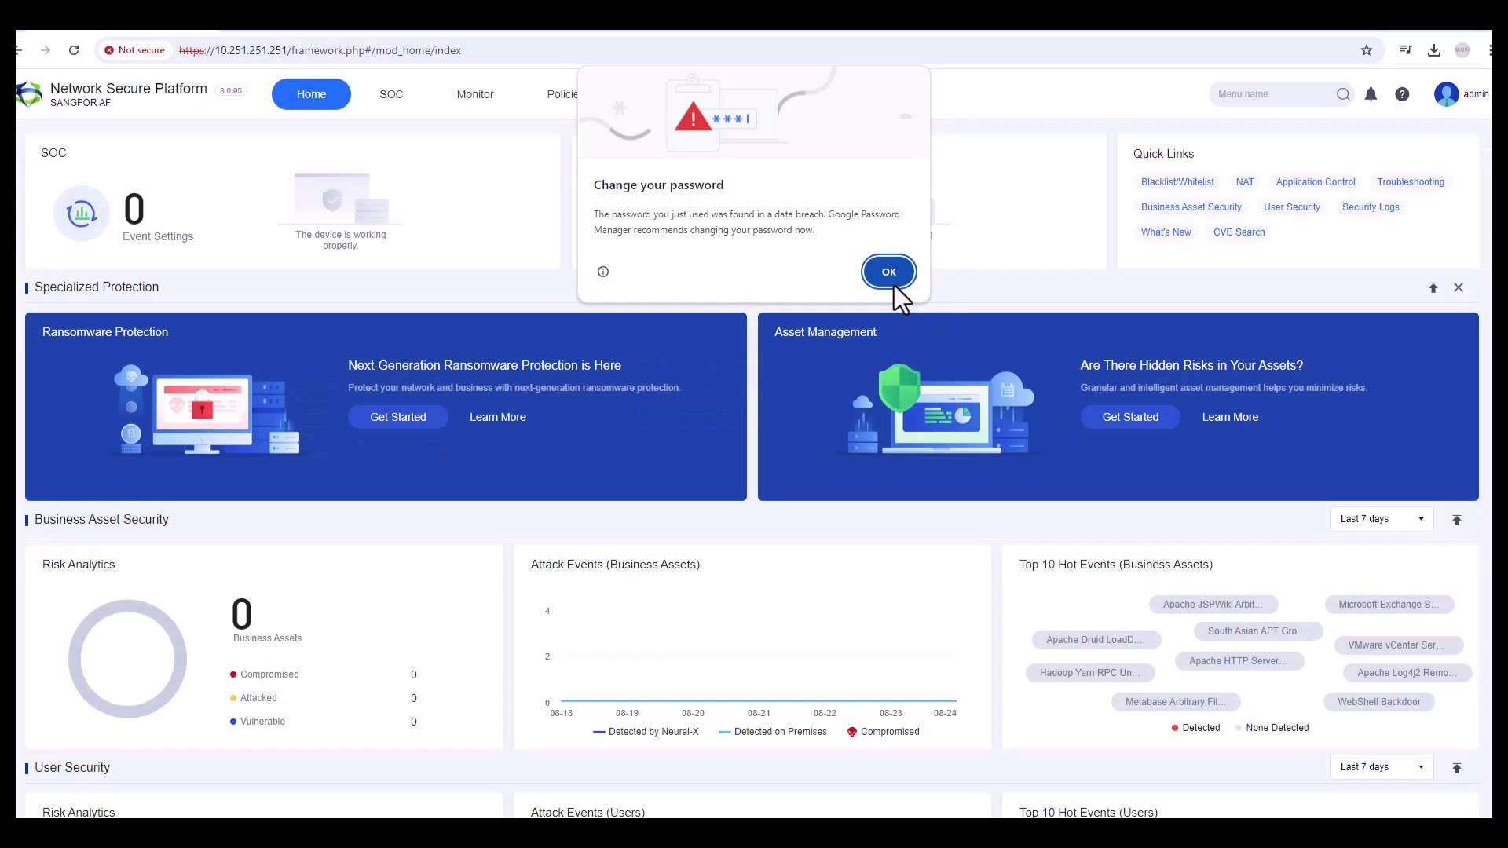
Step: Dismiss the breached-password warning and improvement-program invitation, and close the service pack error
click(894, 275)
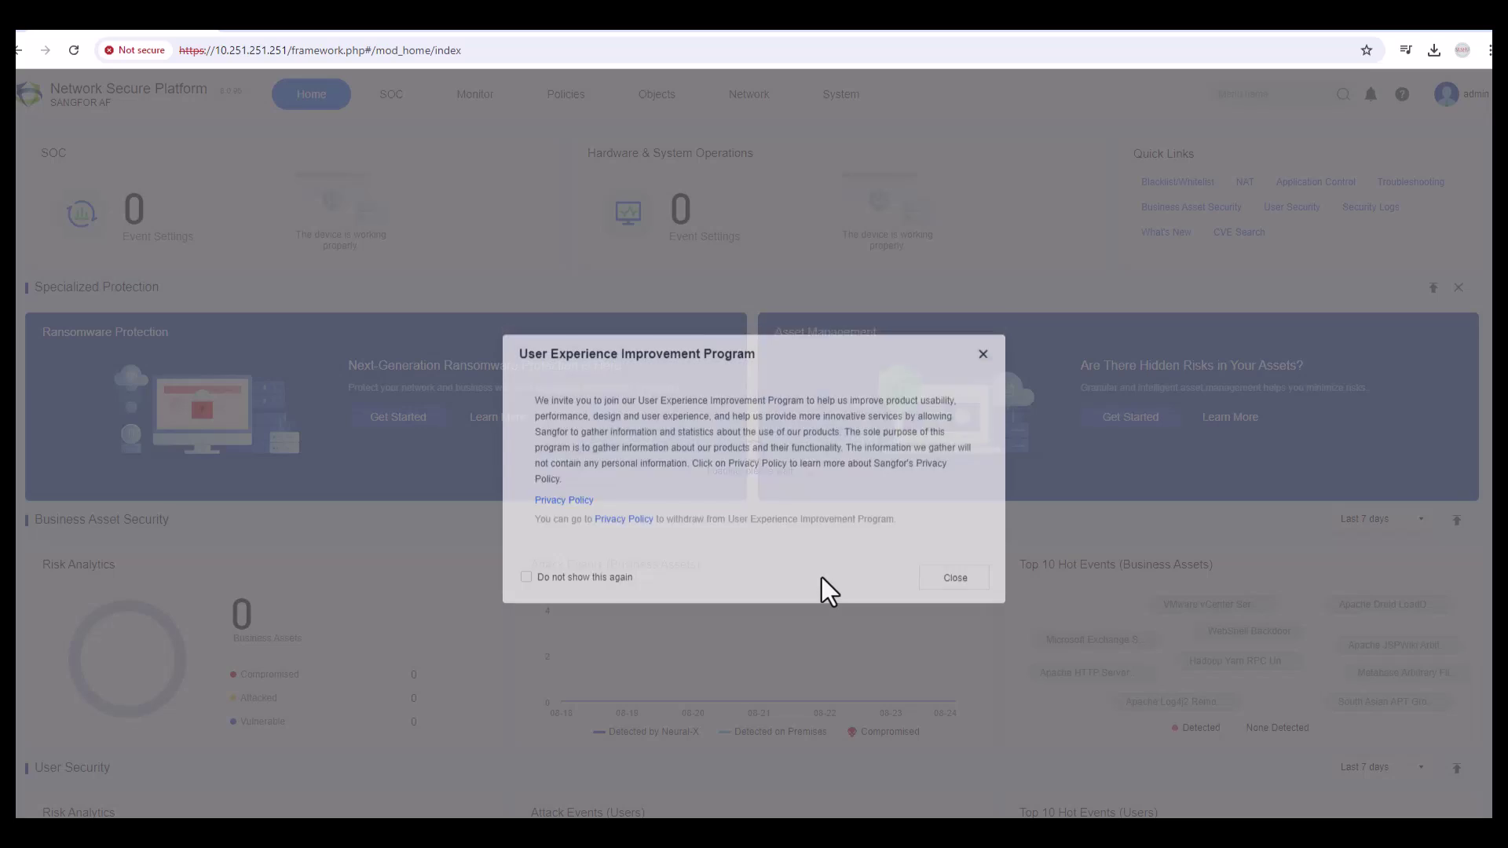
click(619, 585)
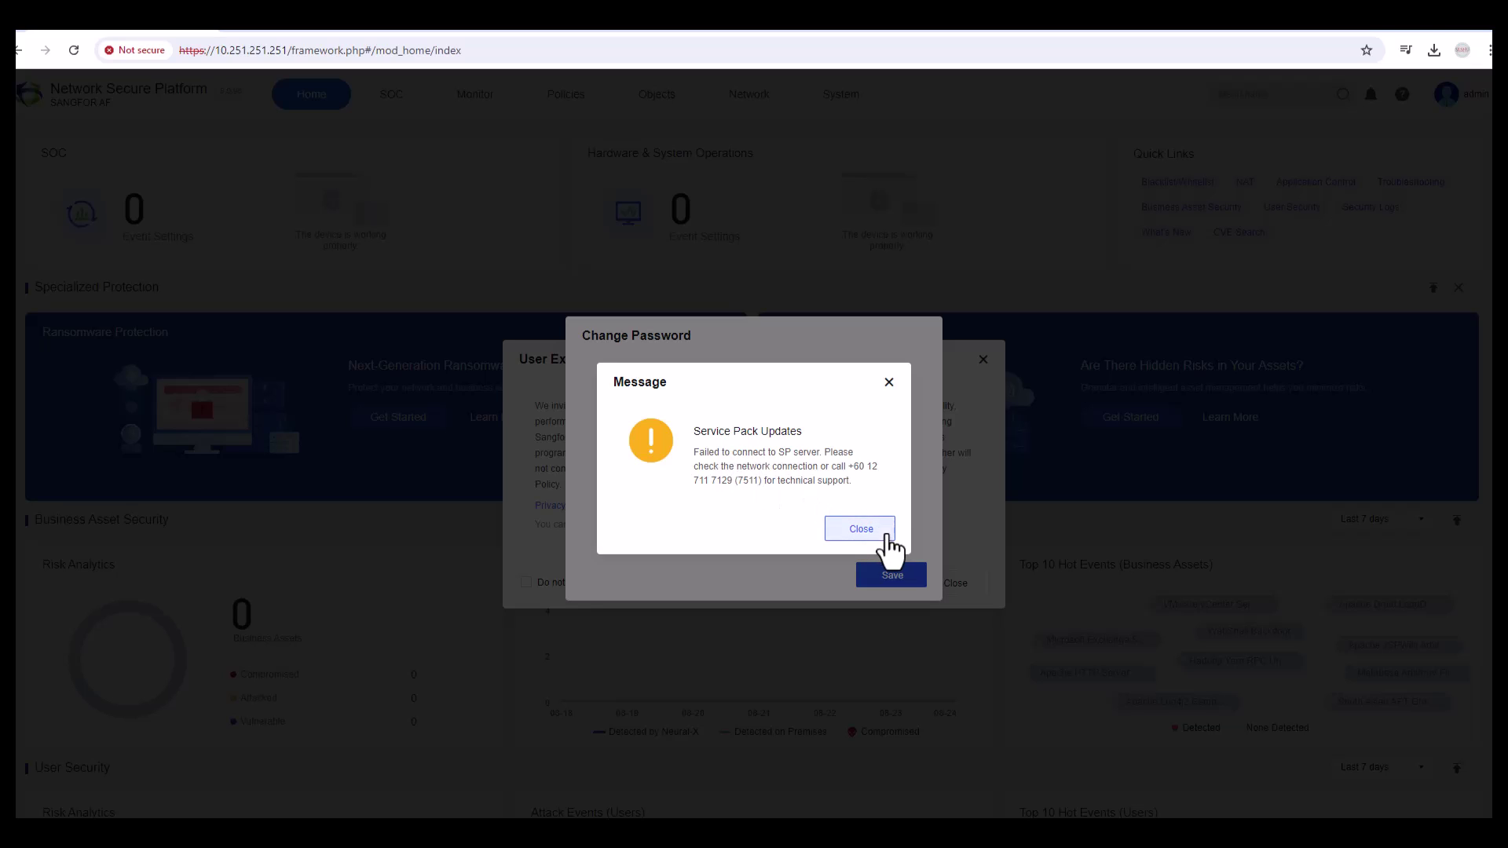
click(862, 529)
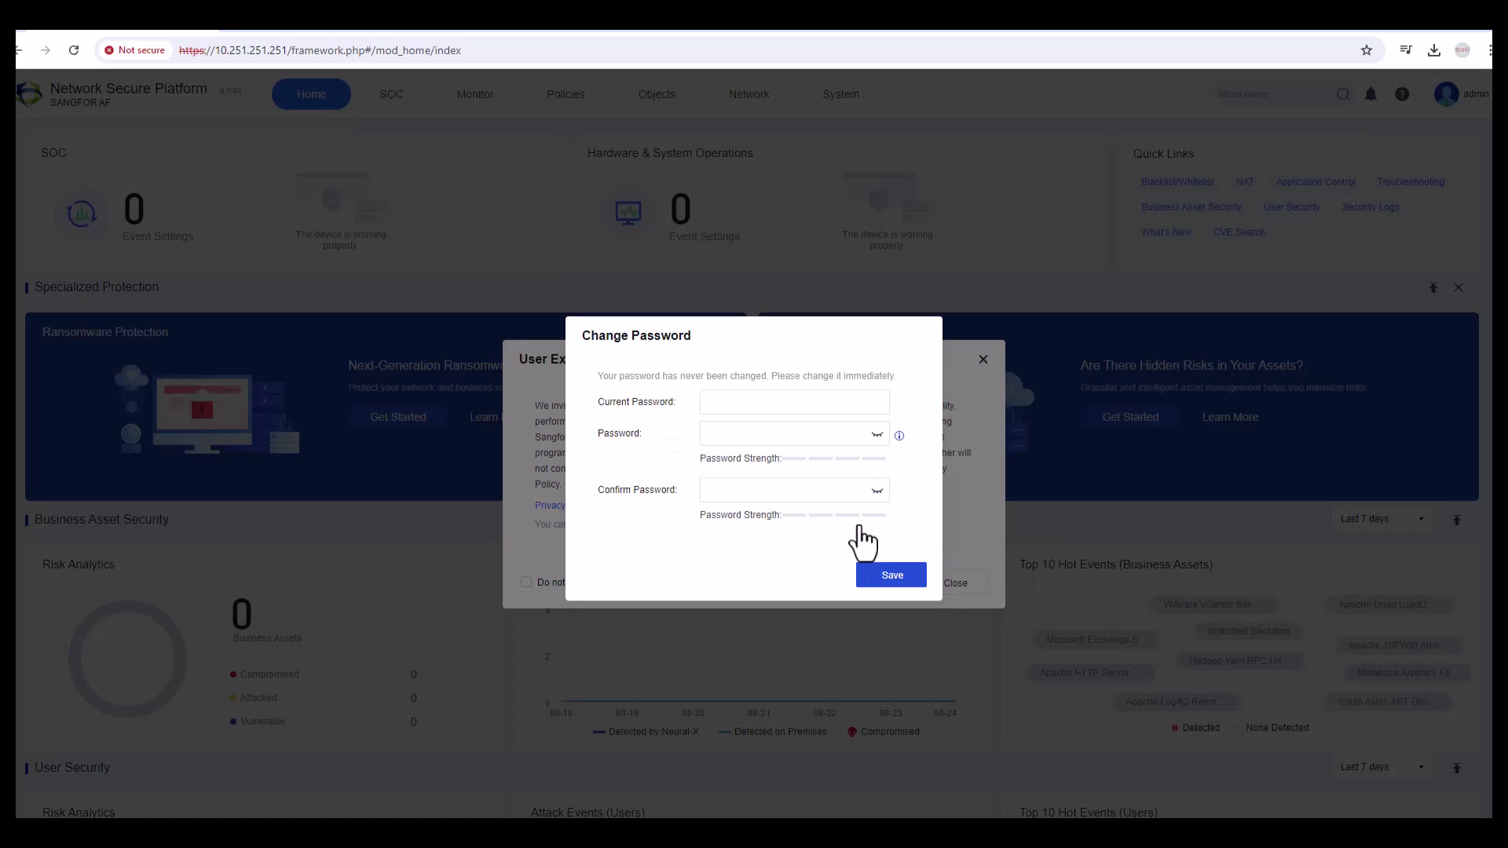
Step: Change the admin password by entering the current one and a full-strength new one twice
click(734, 403)
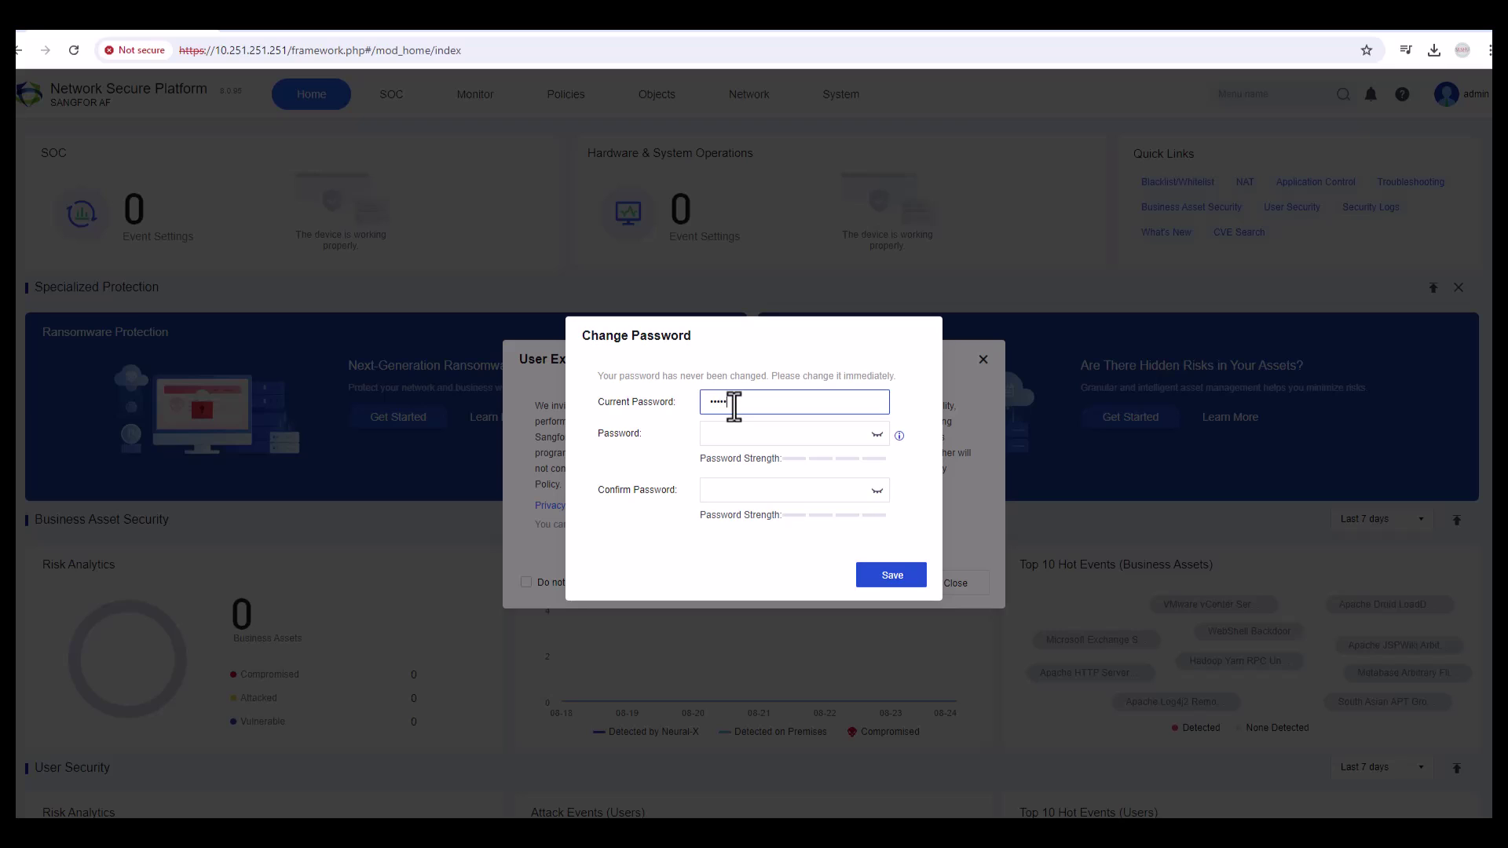
key(Tab)
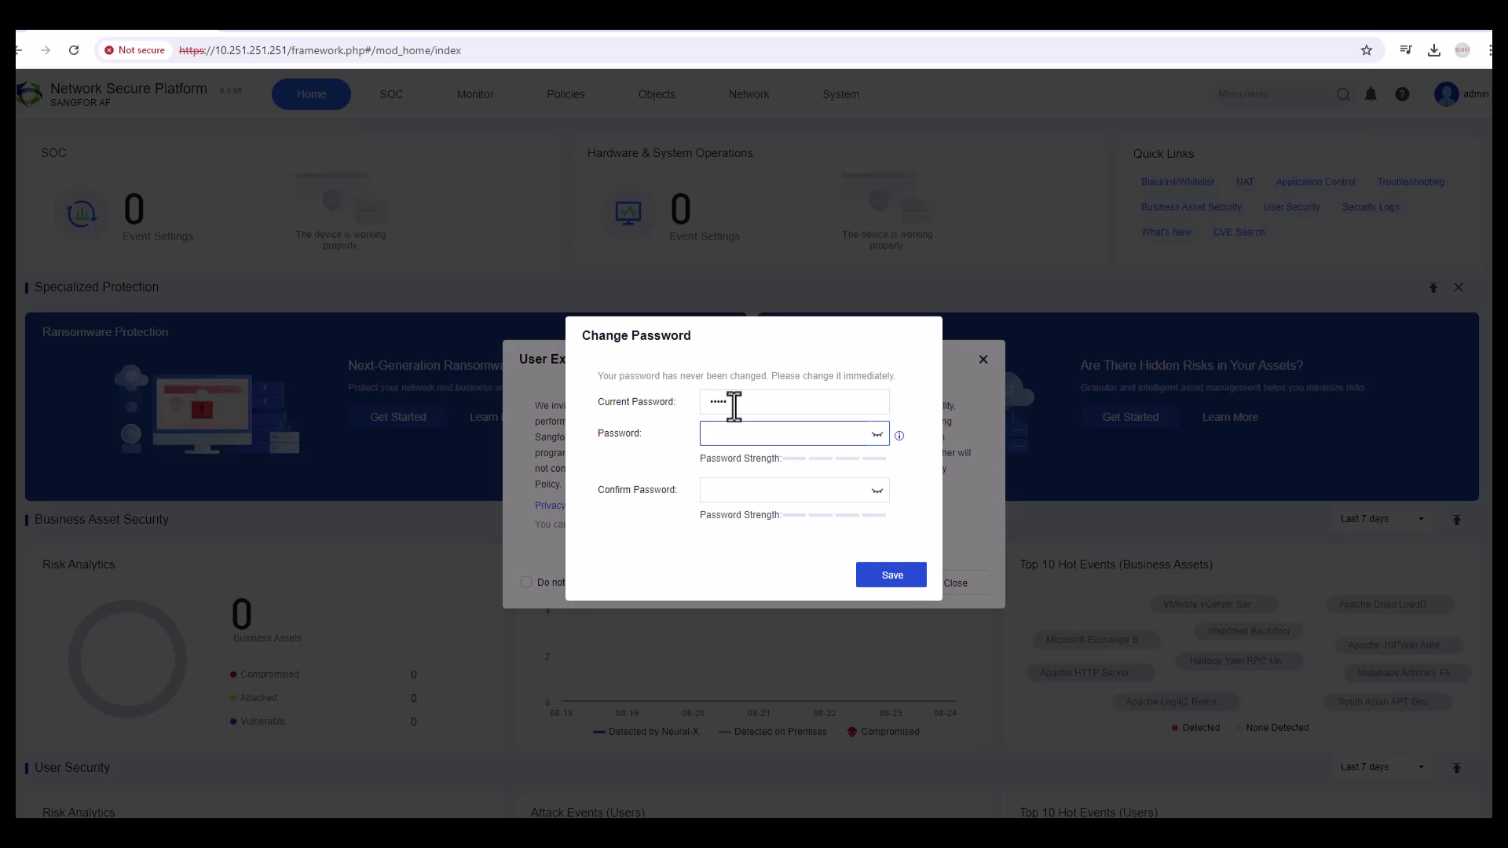
text(•••••)
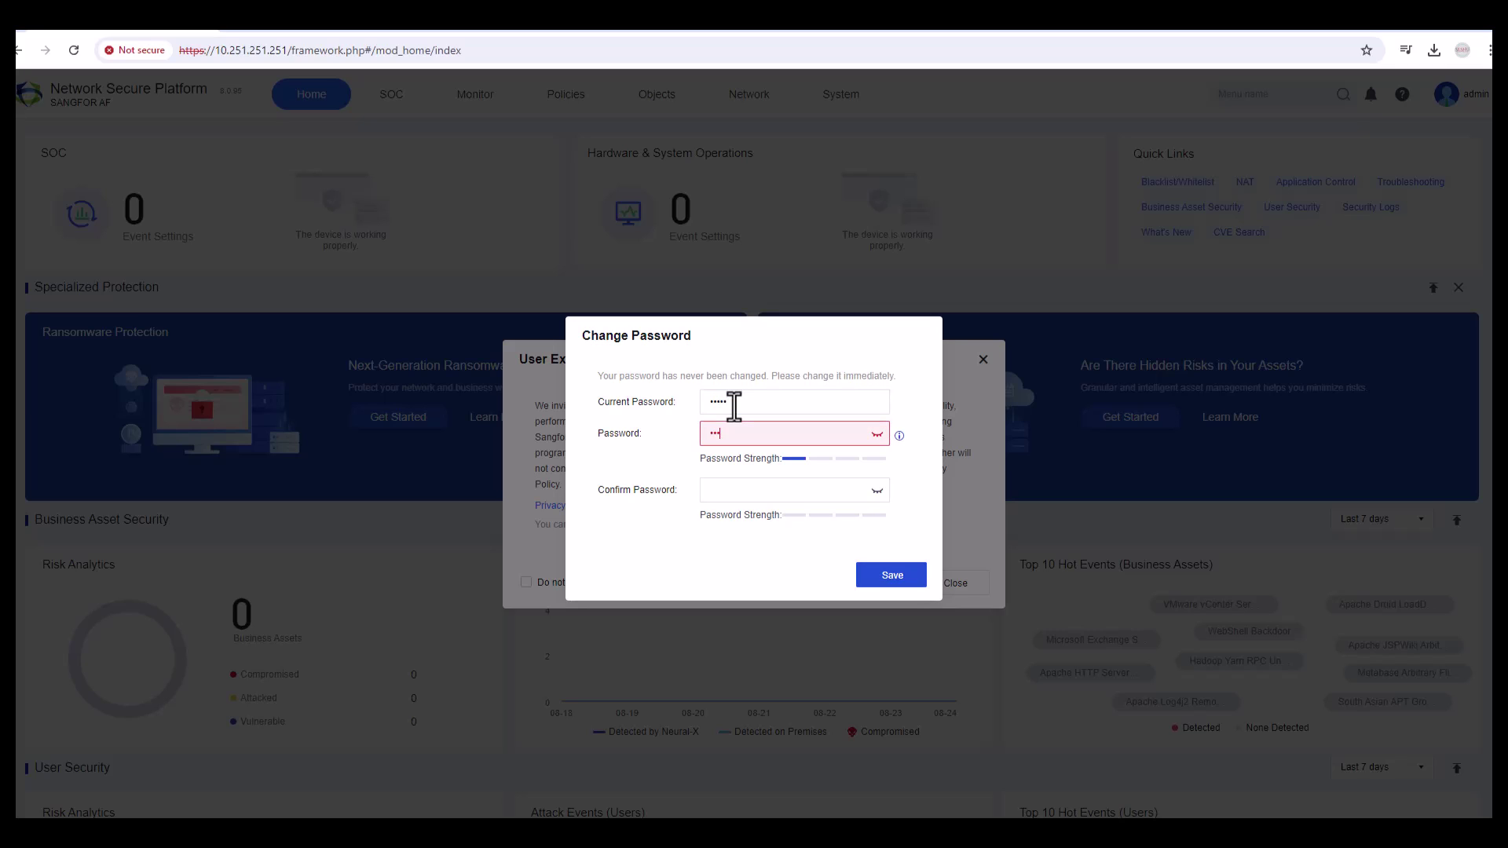
text(•••••••)
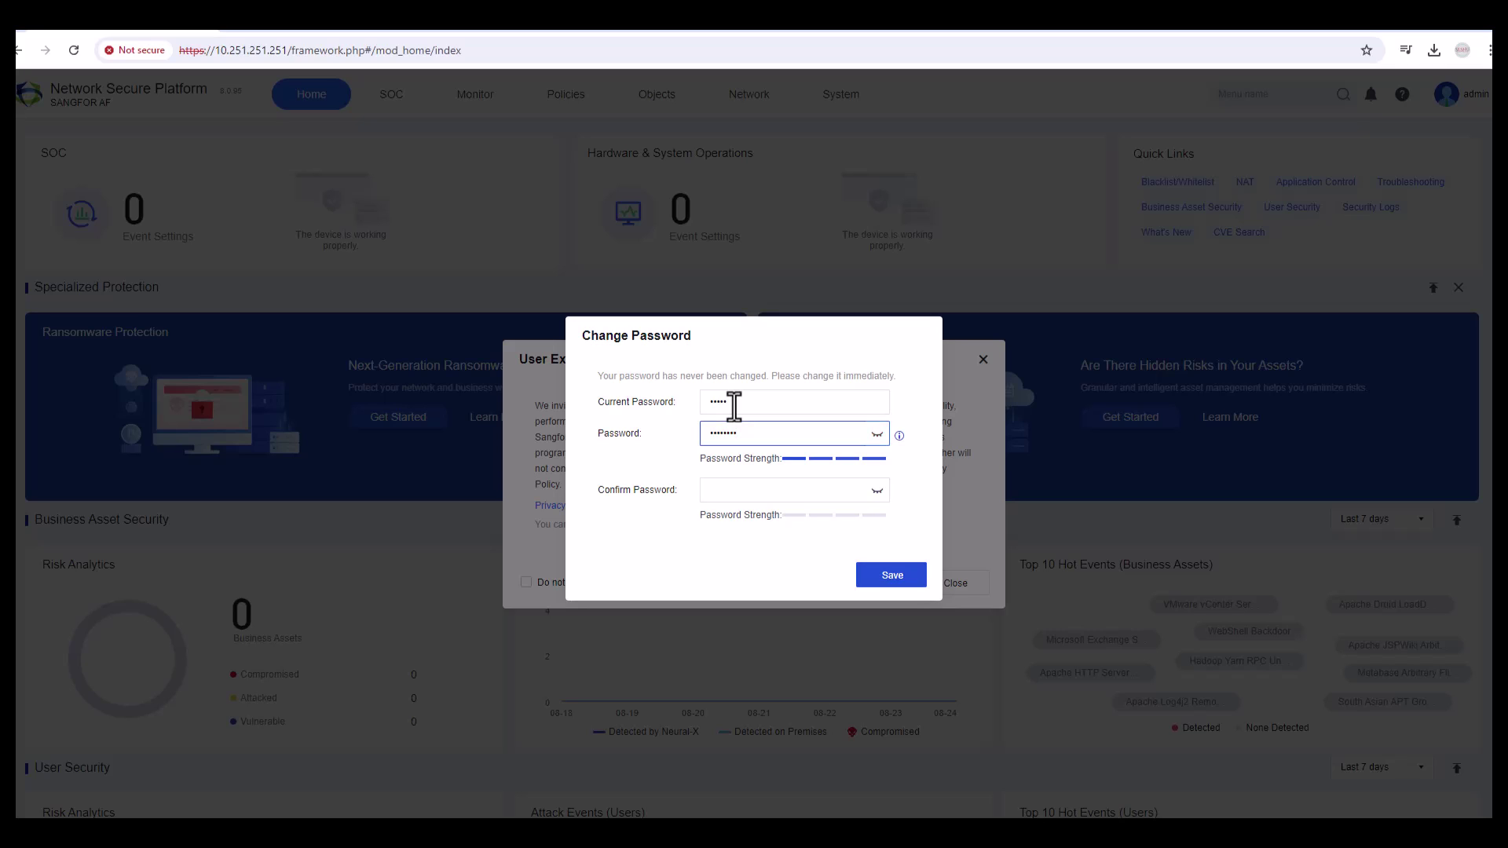
key(Tab)
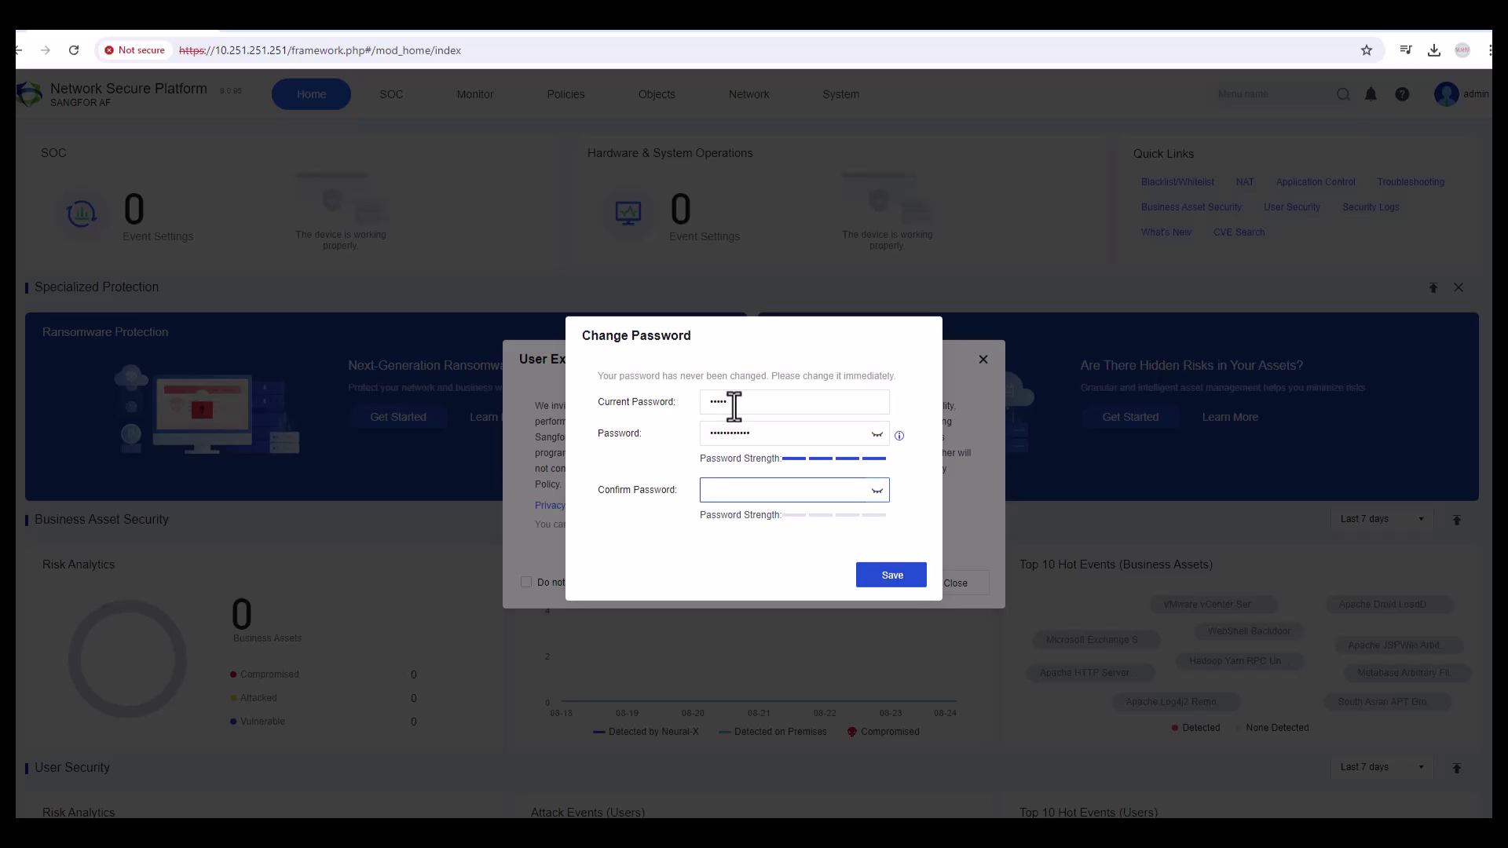
text(••••••)
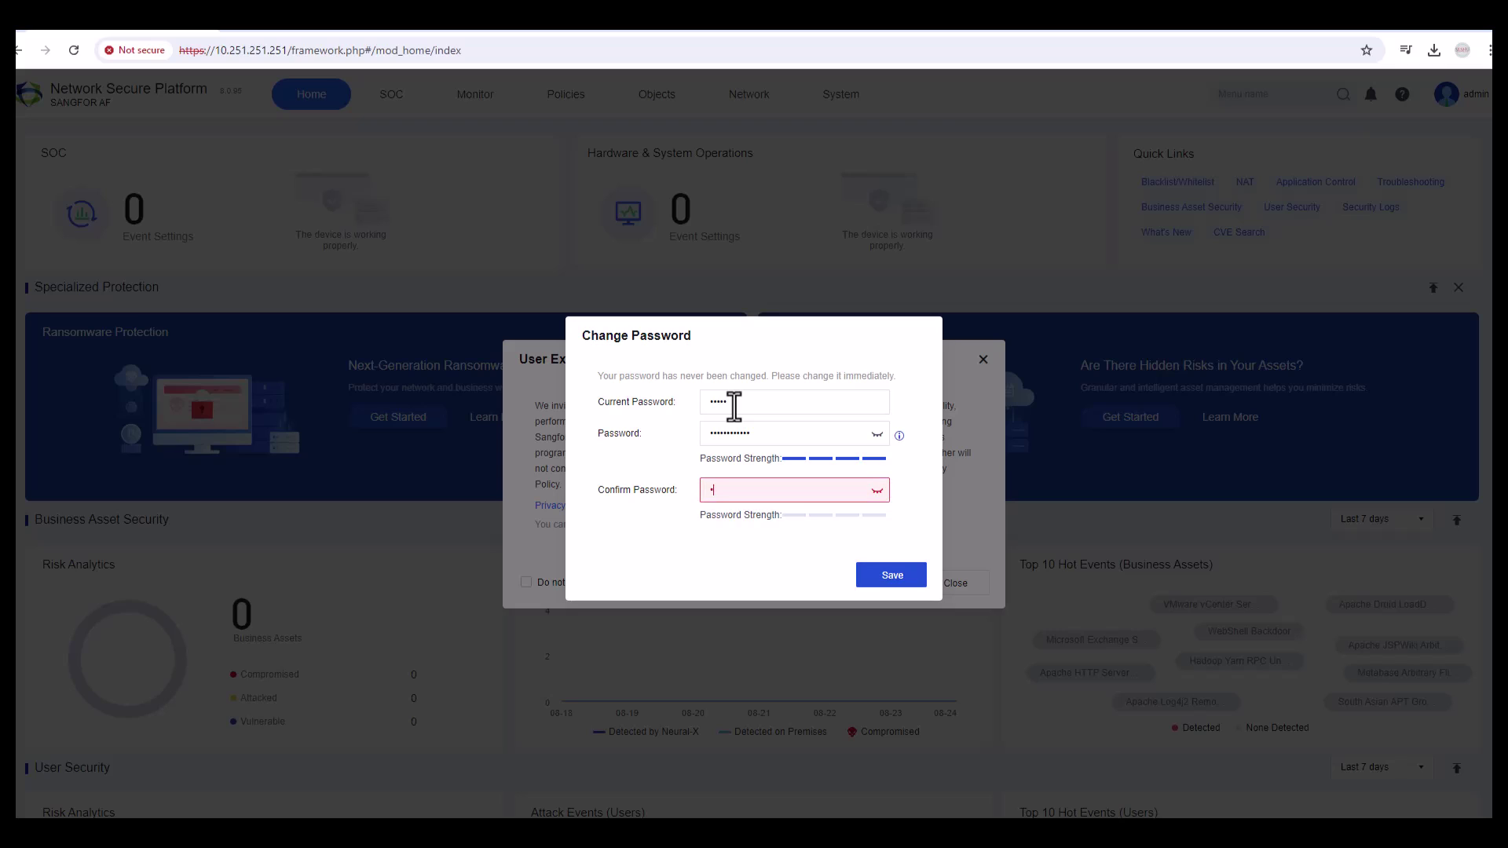
text(••••••)
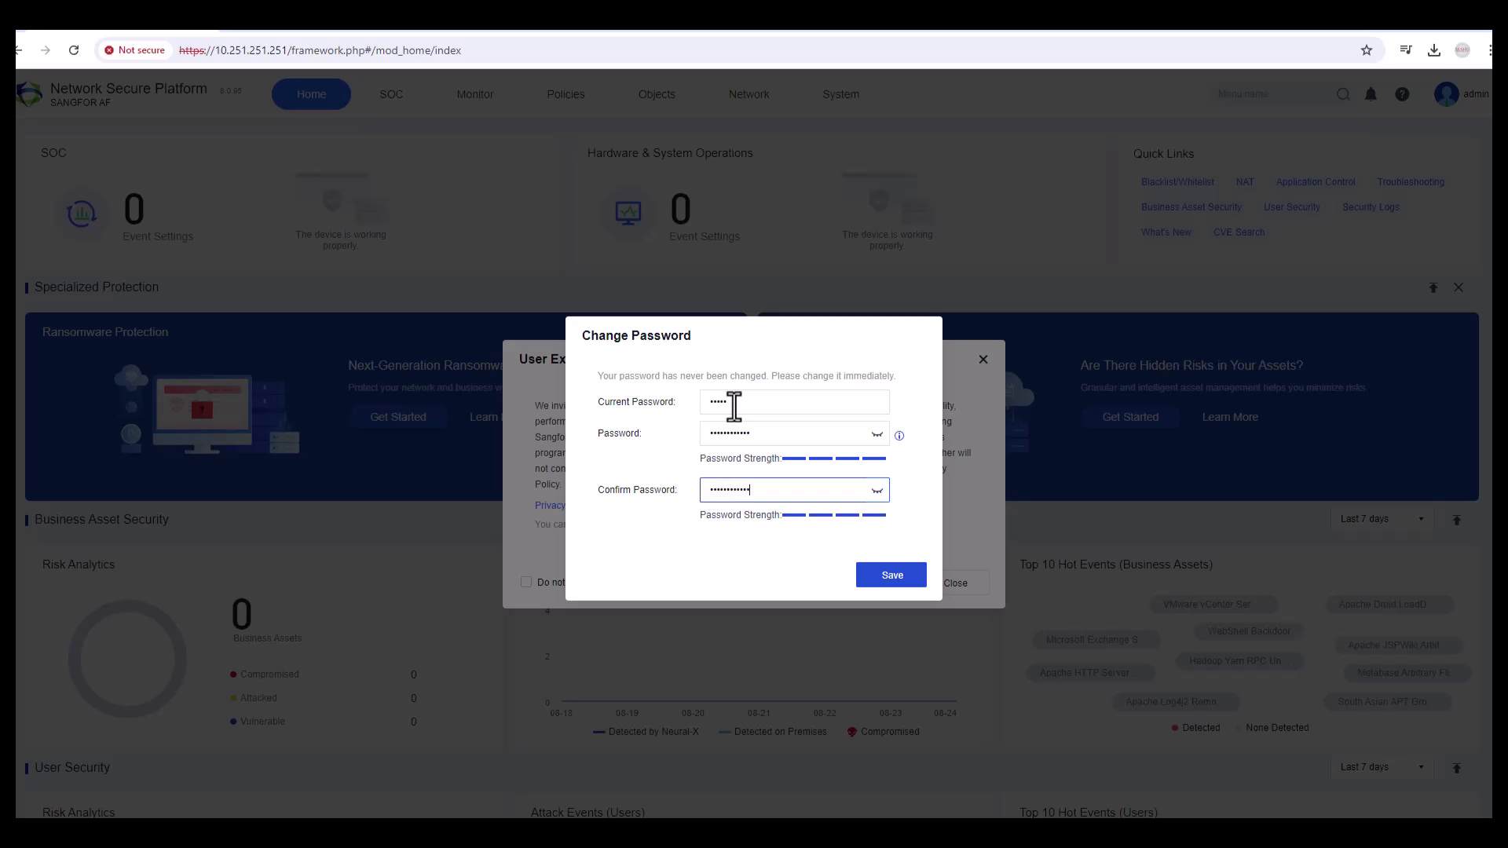
click(889, 578)
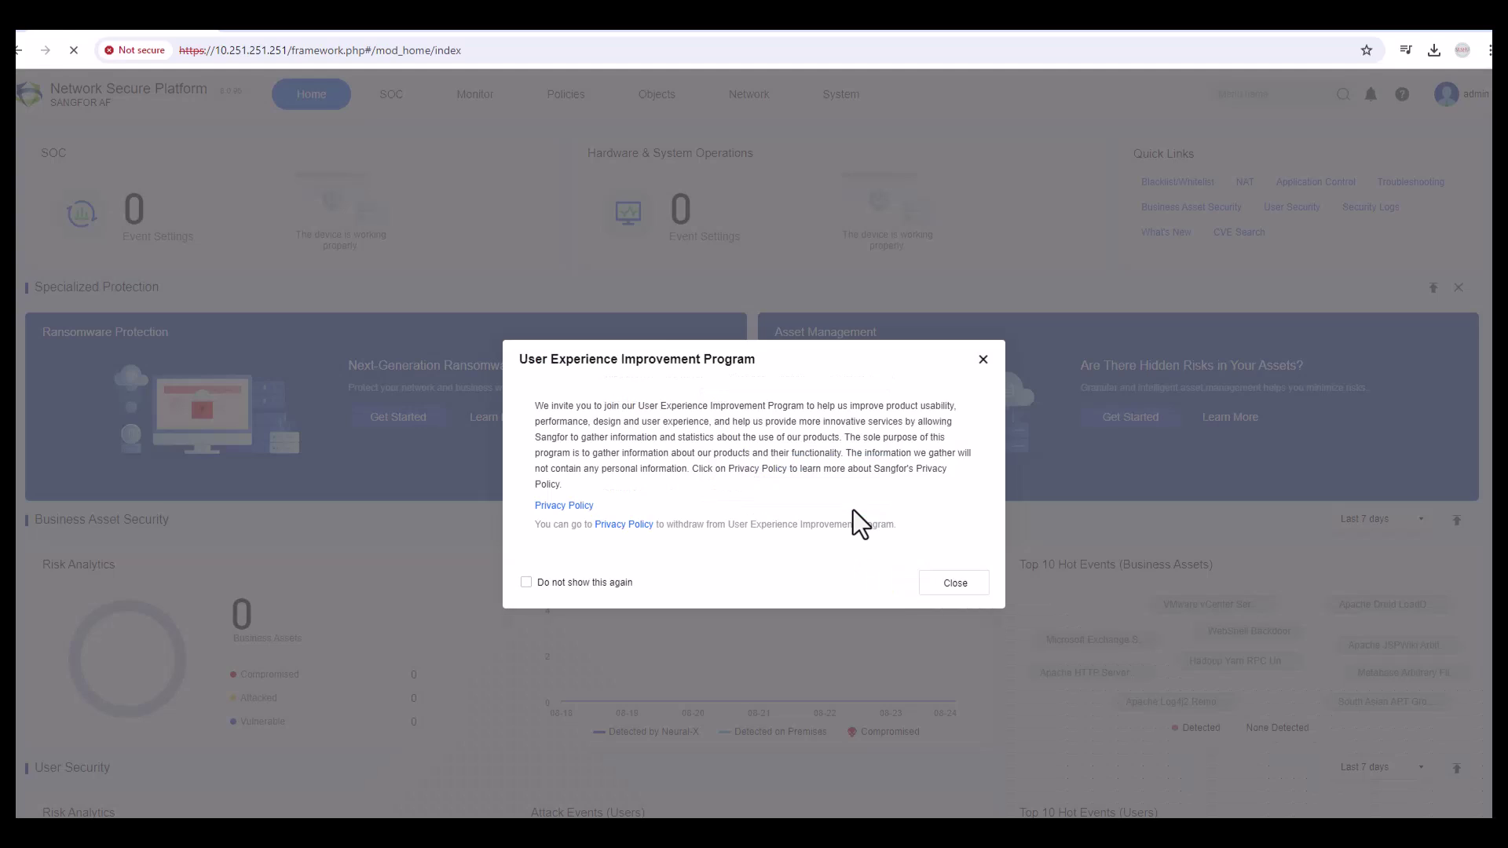
Step: Permanently opt out of the improvement-program notice and close it
click(573, 583)
click(935, 589)
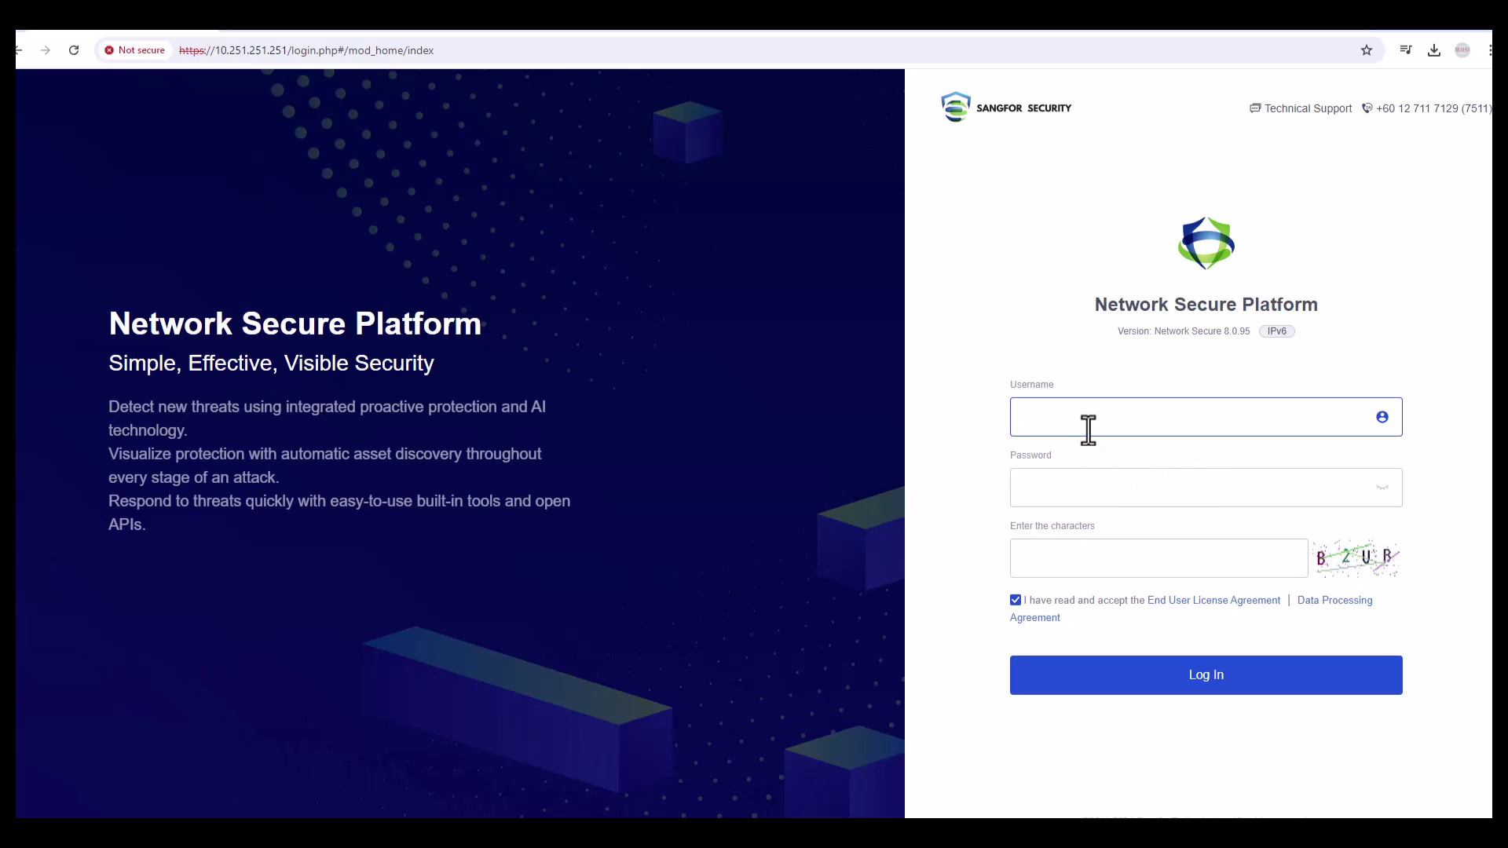
Step: Sign in as admin using the new password and the displayed captcha
text(admin)
key(Tab)
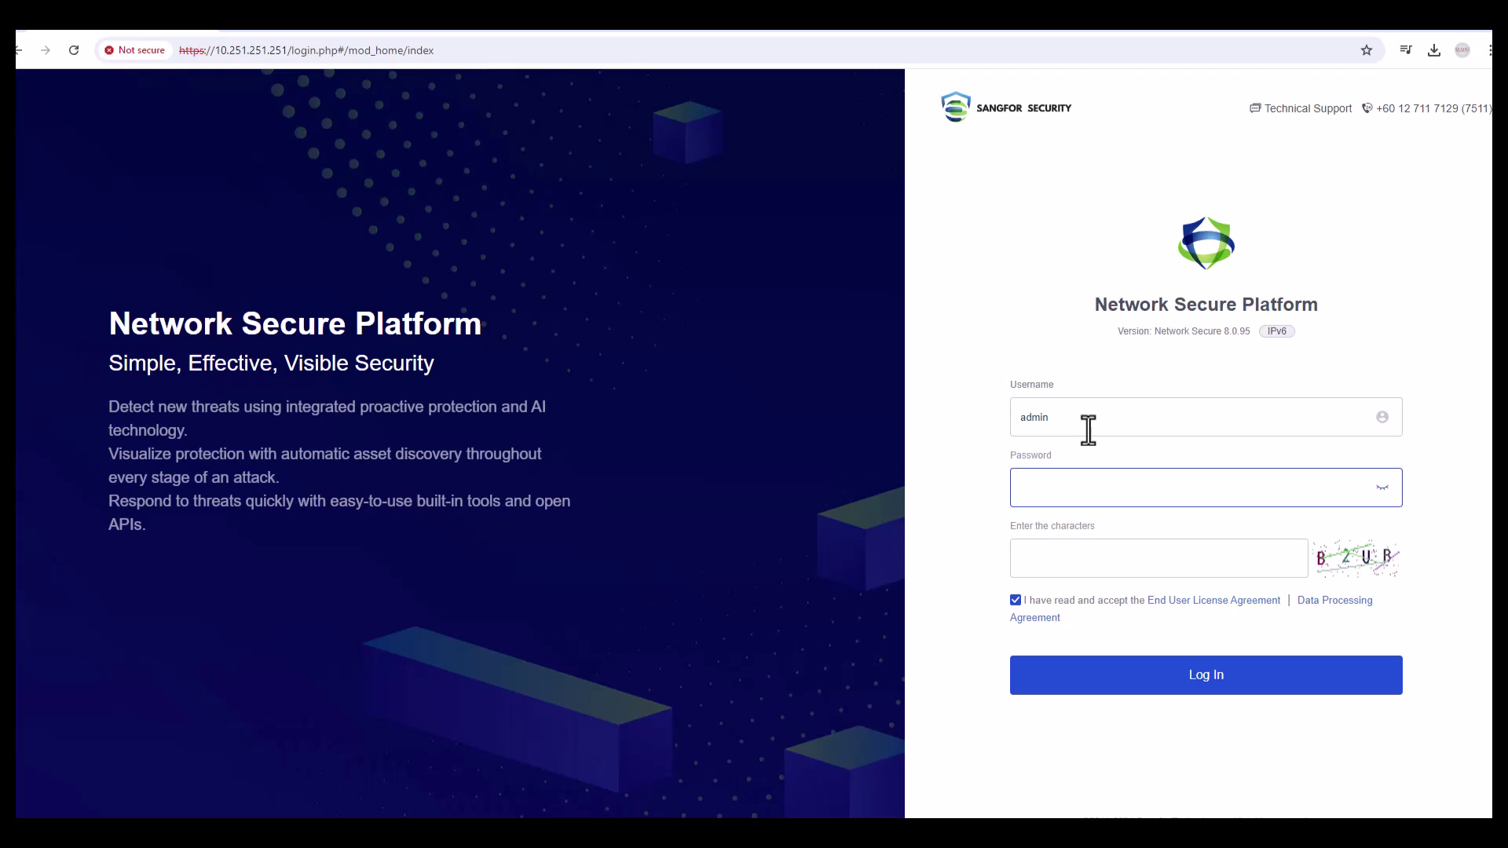
text(••••••••••)
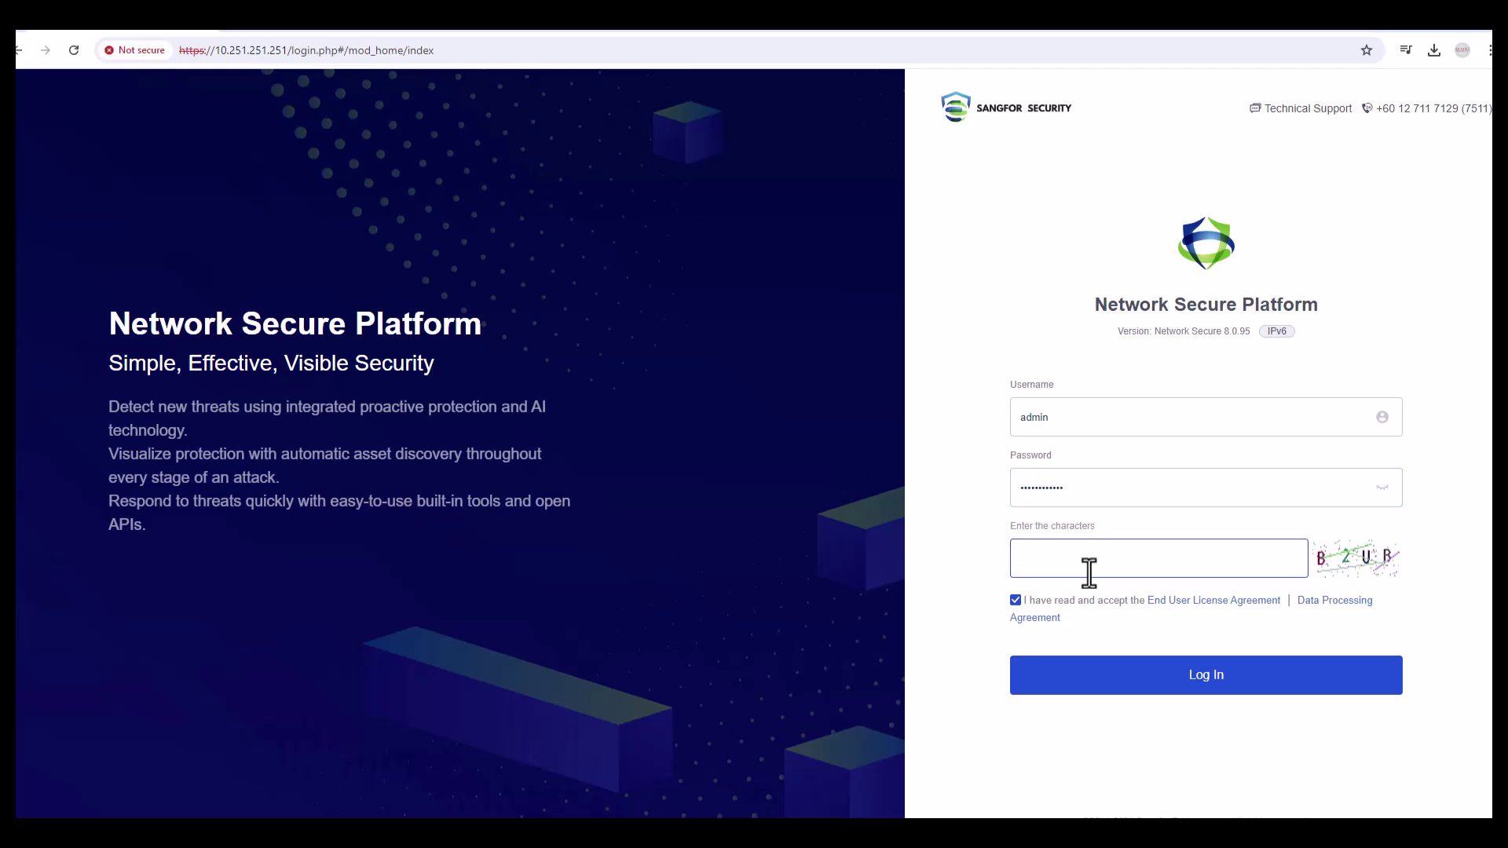
text(B2UB)
click(1214, 683)
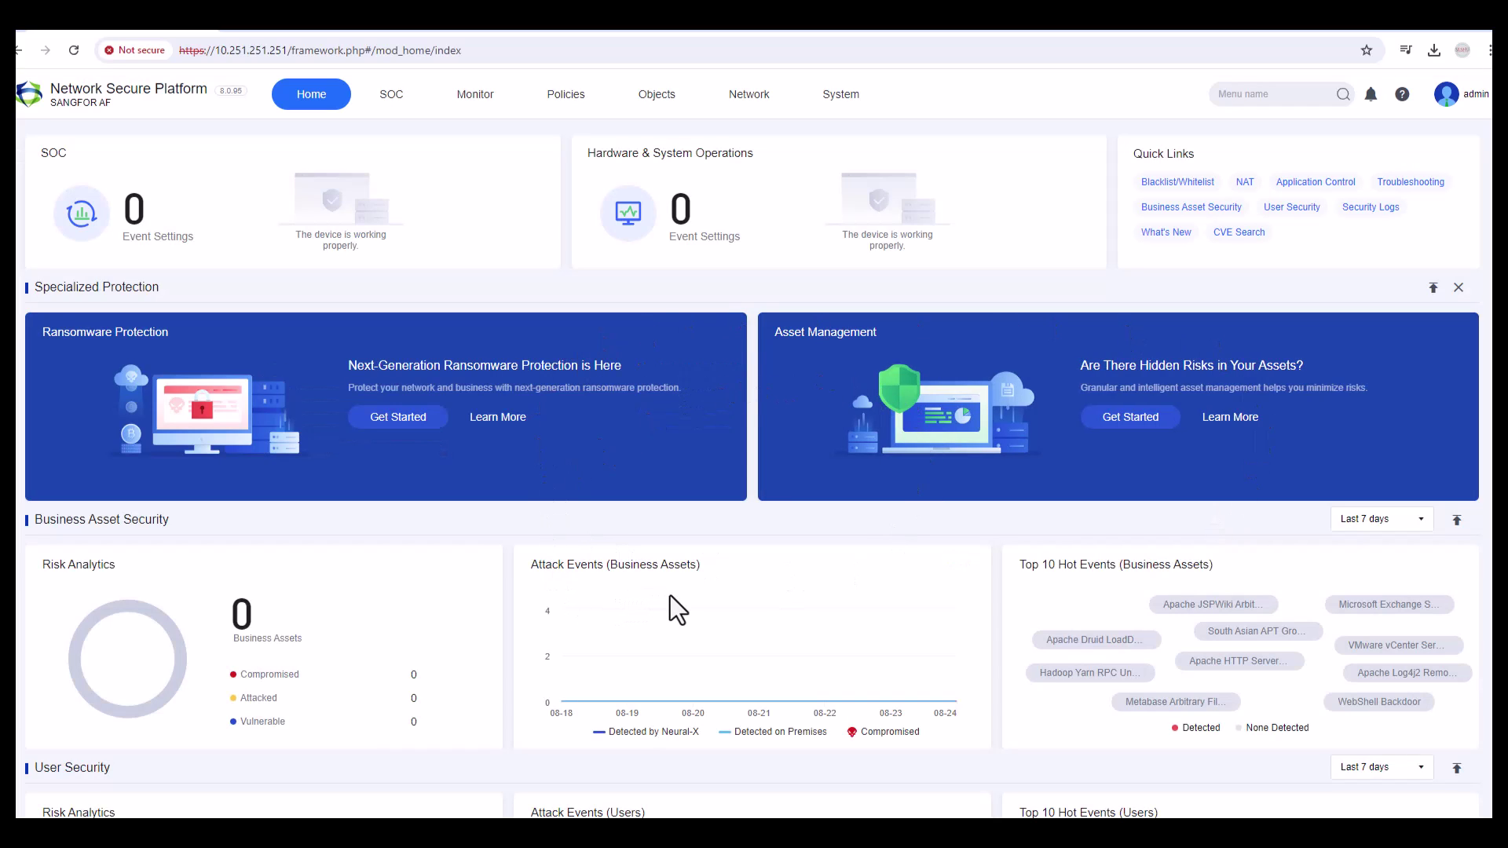
Step: Tick 'Do not show this again' on the improvement-program notice and close it
scroll(720, 606, down, 3)
scroll(720, 606, down, 4)
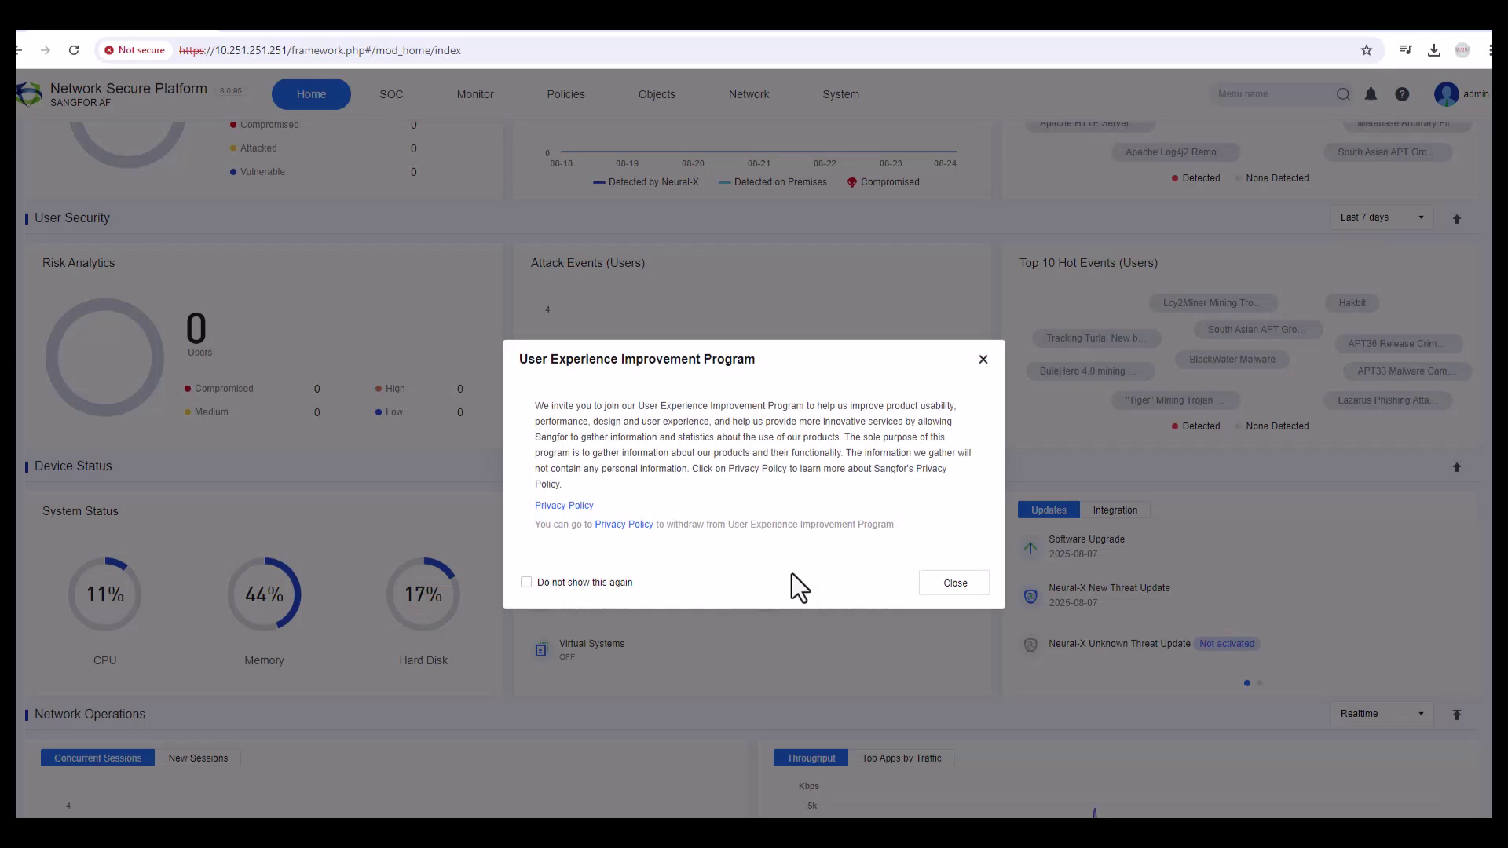
click(618, 585)
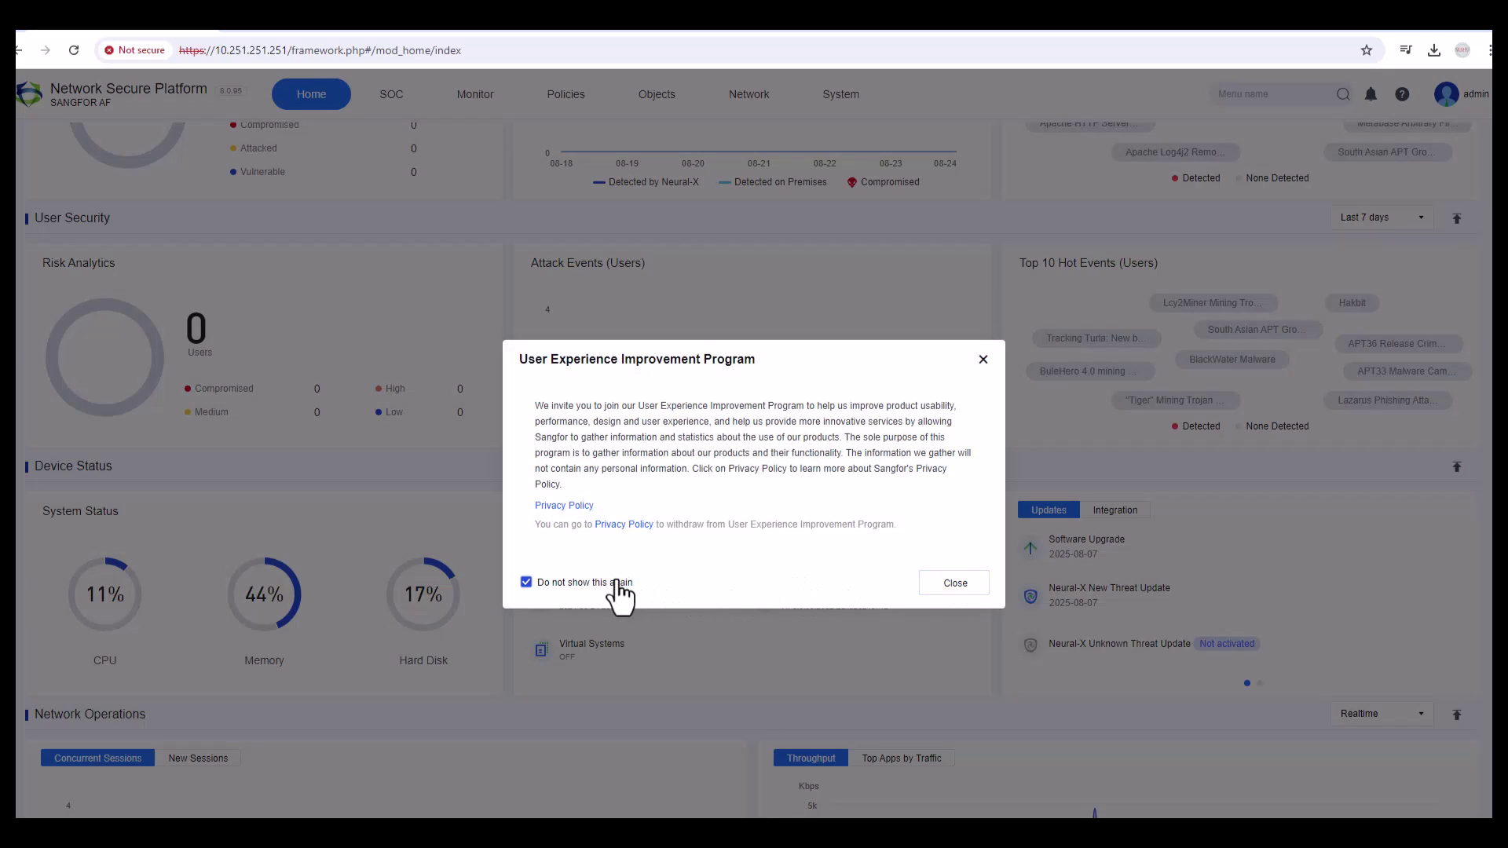
click(950, 584)
Step: Review the New and Concurrent Sessions charts and the platform version 8.0.95
scroll(848, 691, down, 1)
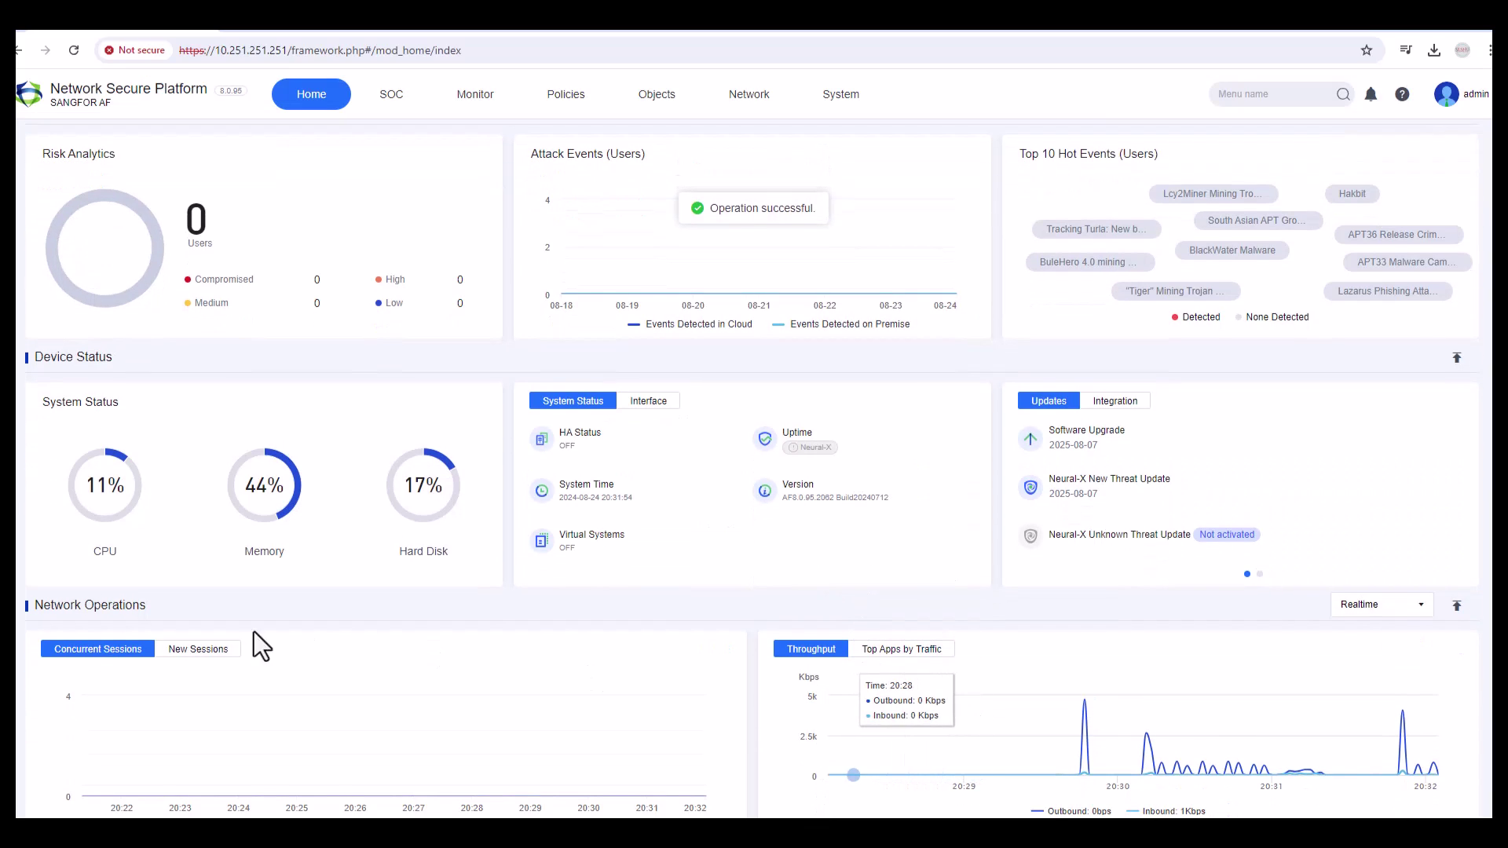
click(188, 648)
click(102, 649)
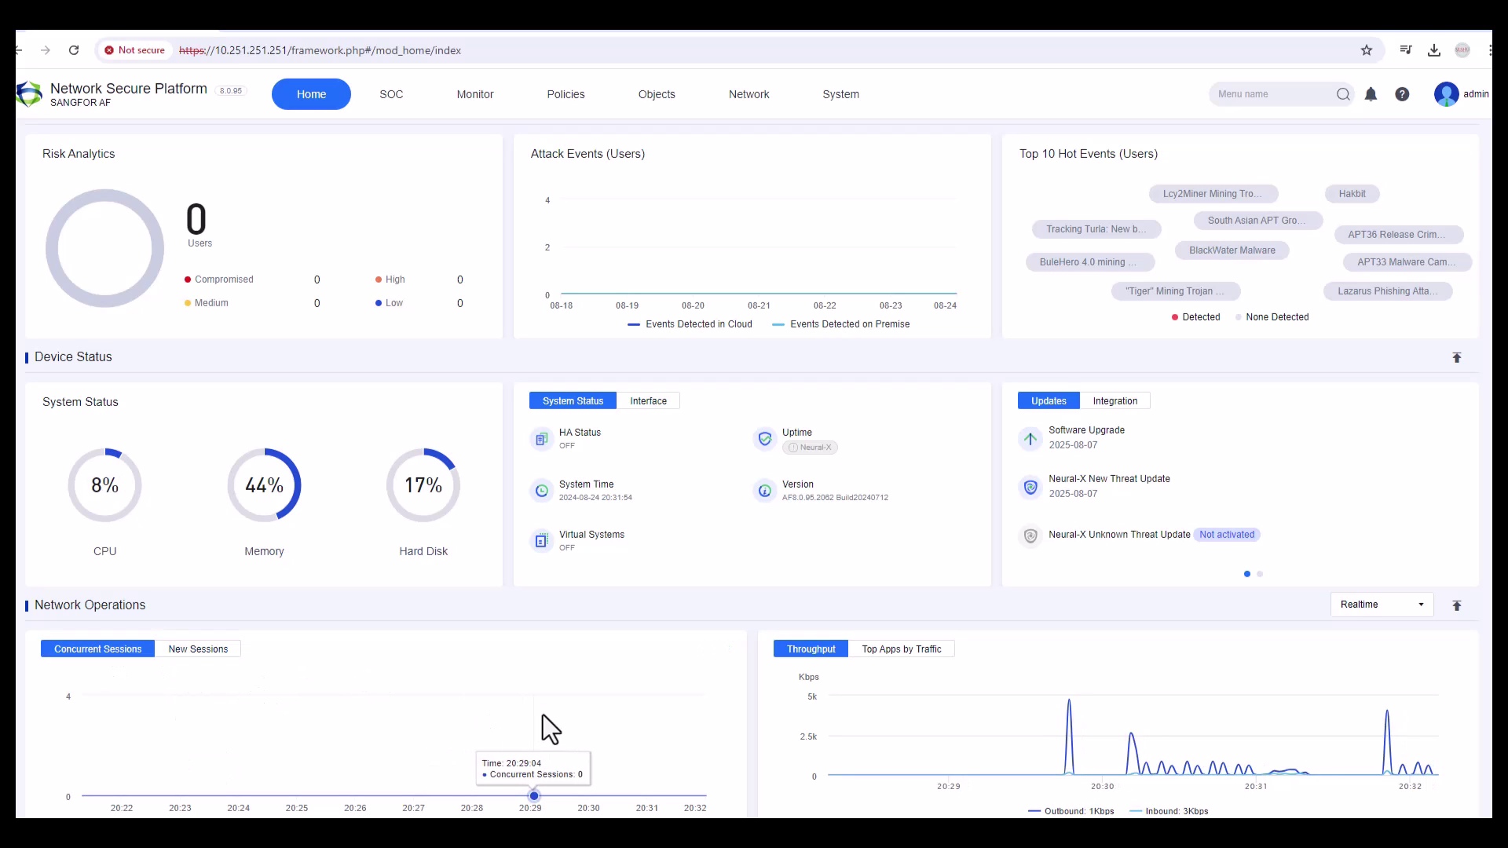
scroll(558, 663, up, 5)
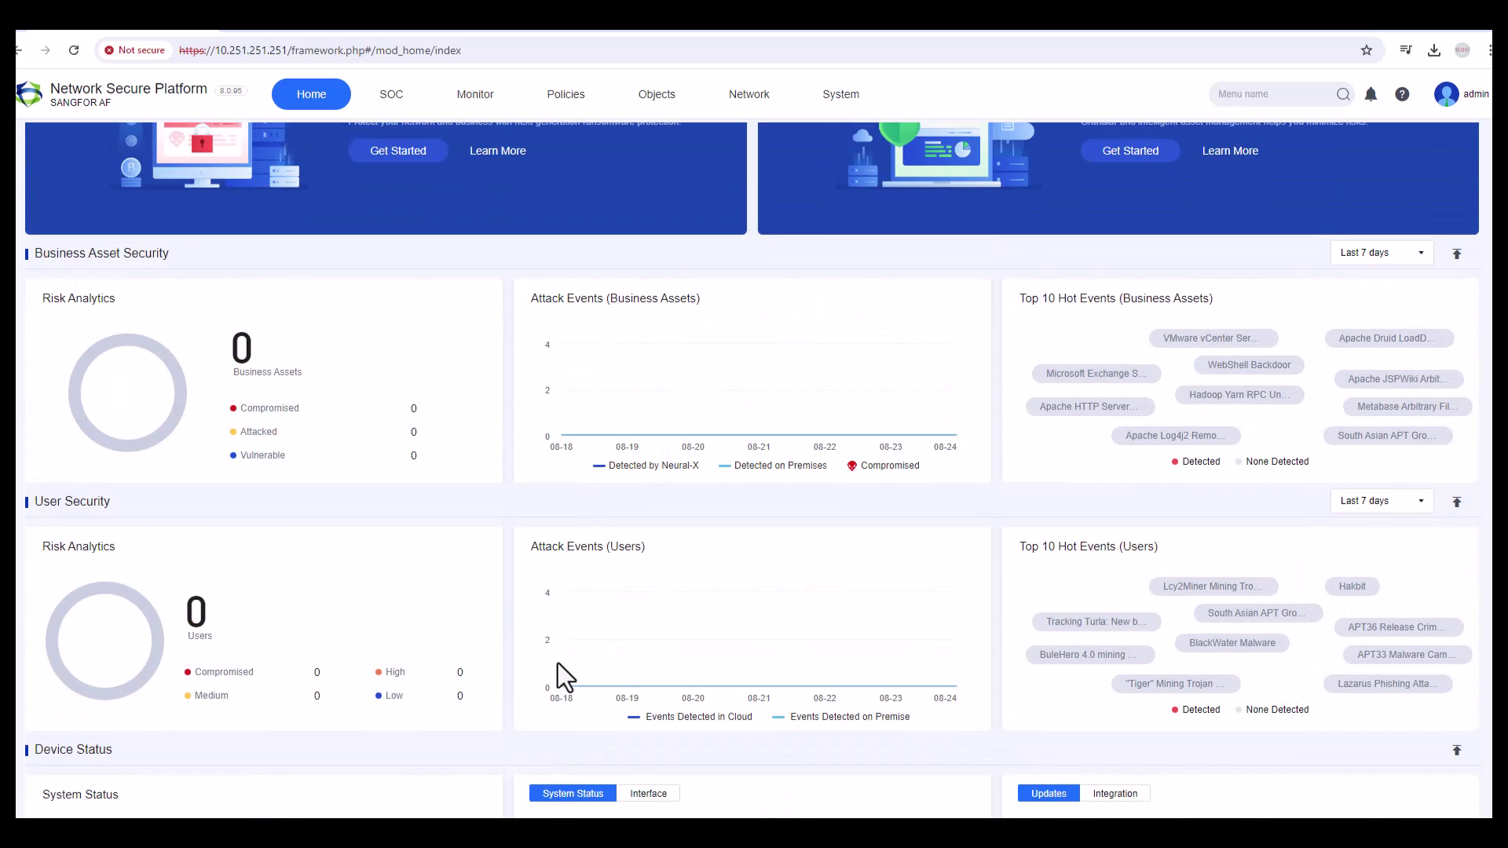
scroll(557, 663, up, 3)
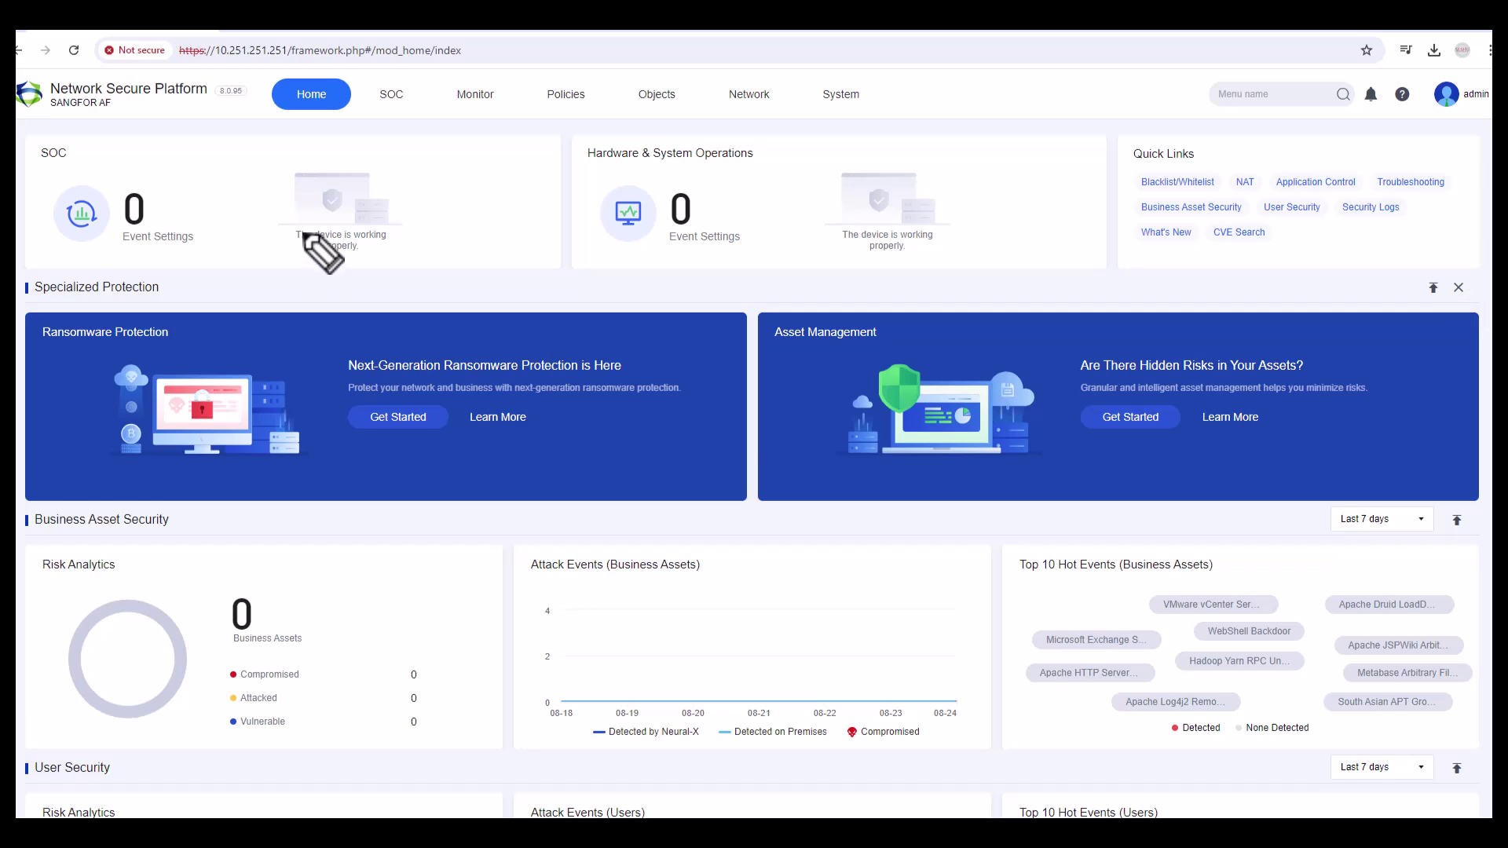
mouse_move(244, 100)
mouse_down()
mouse_move(231, 73)
mouse_move(210, 88)
mouse_move(245, 100)
mouse_up()
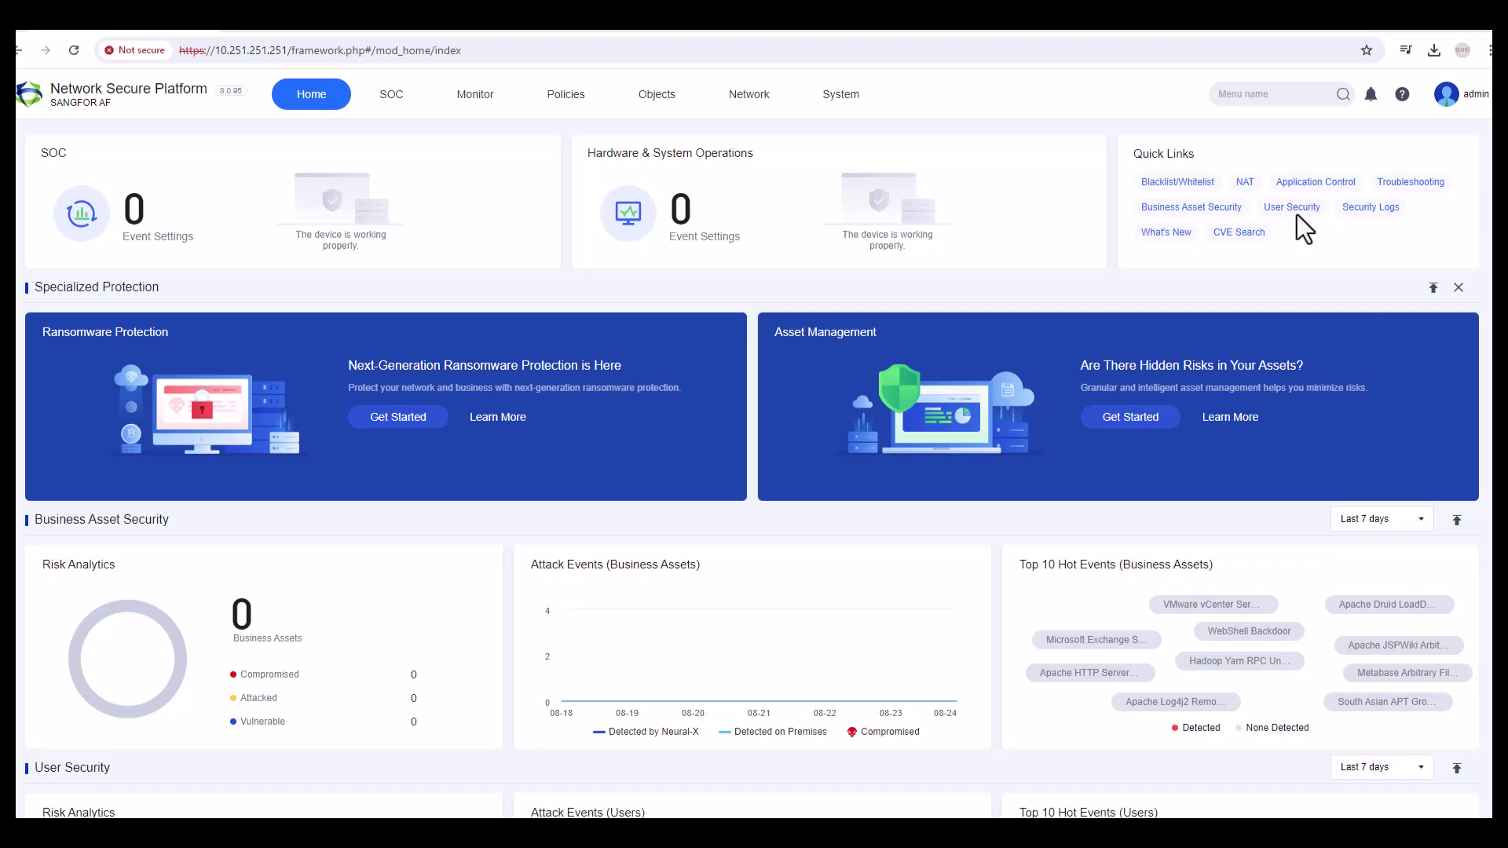
Step: Set System Time to (UTC+04:00) Asia/Dubai with NTP server pool.ntp.org and confirm saving
click(851, 100)
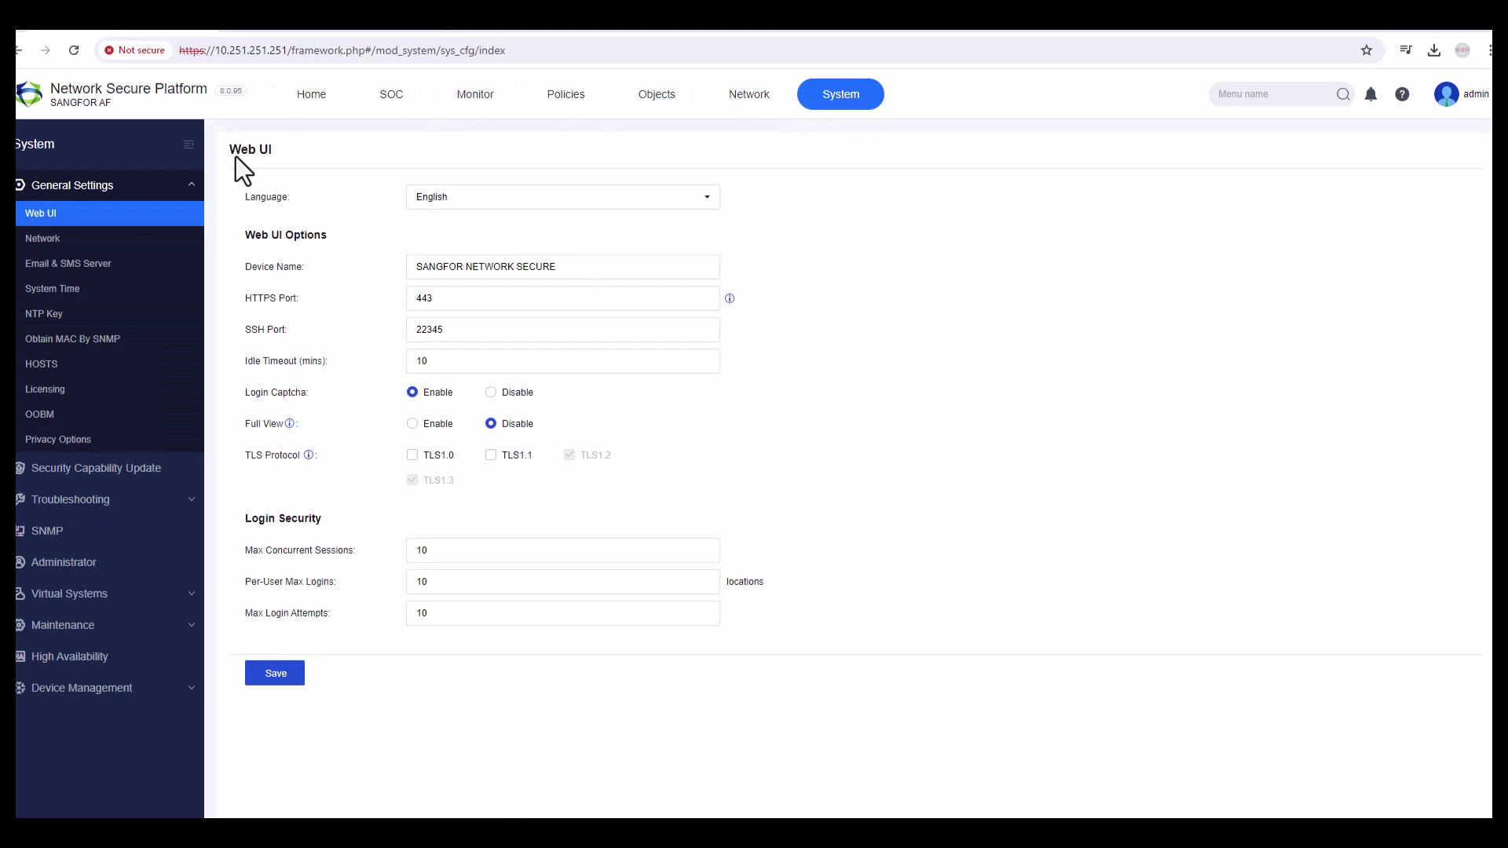
click(71, 297)
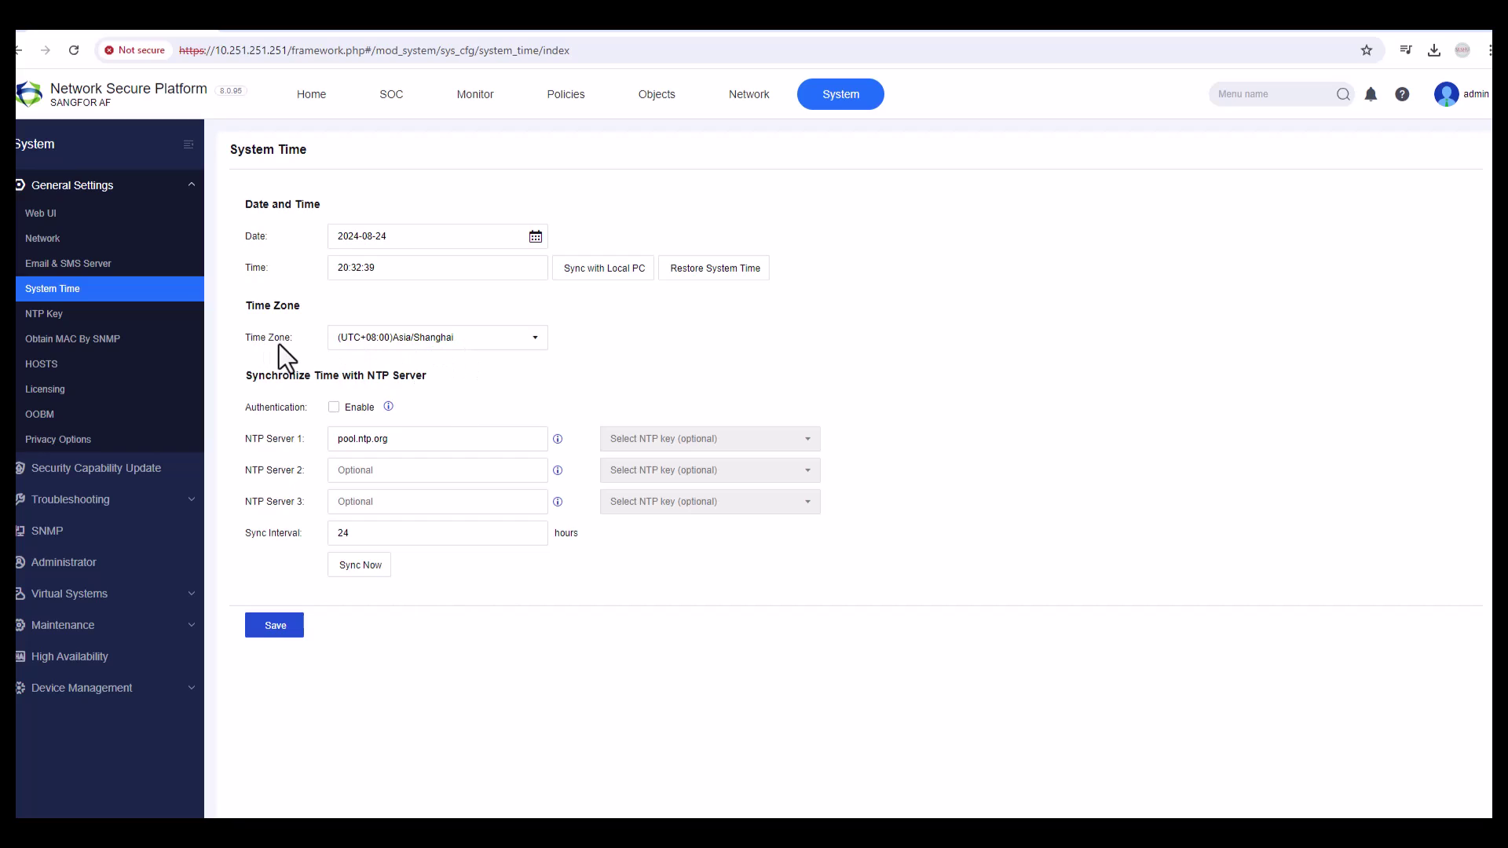
click(528, 350)
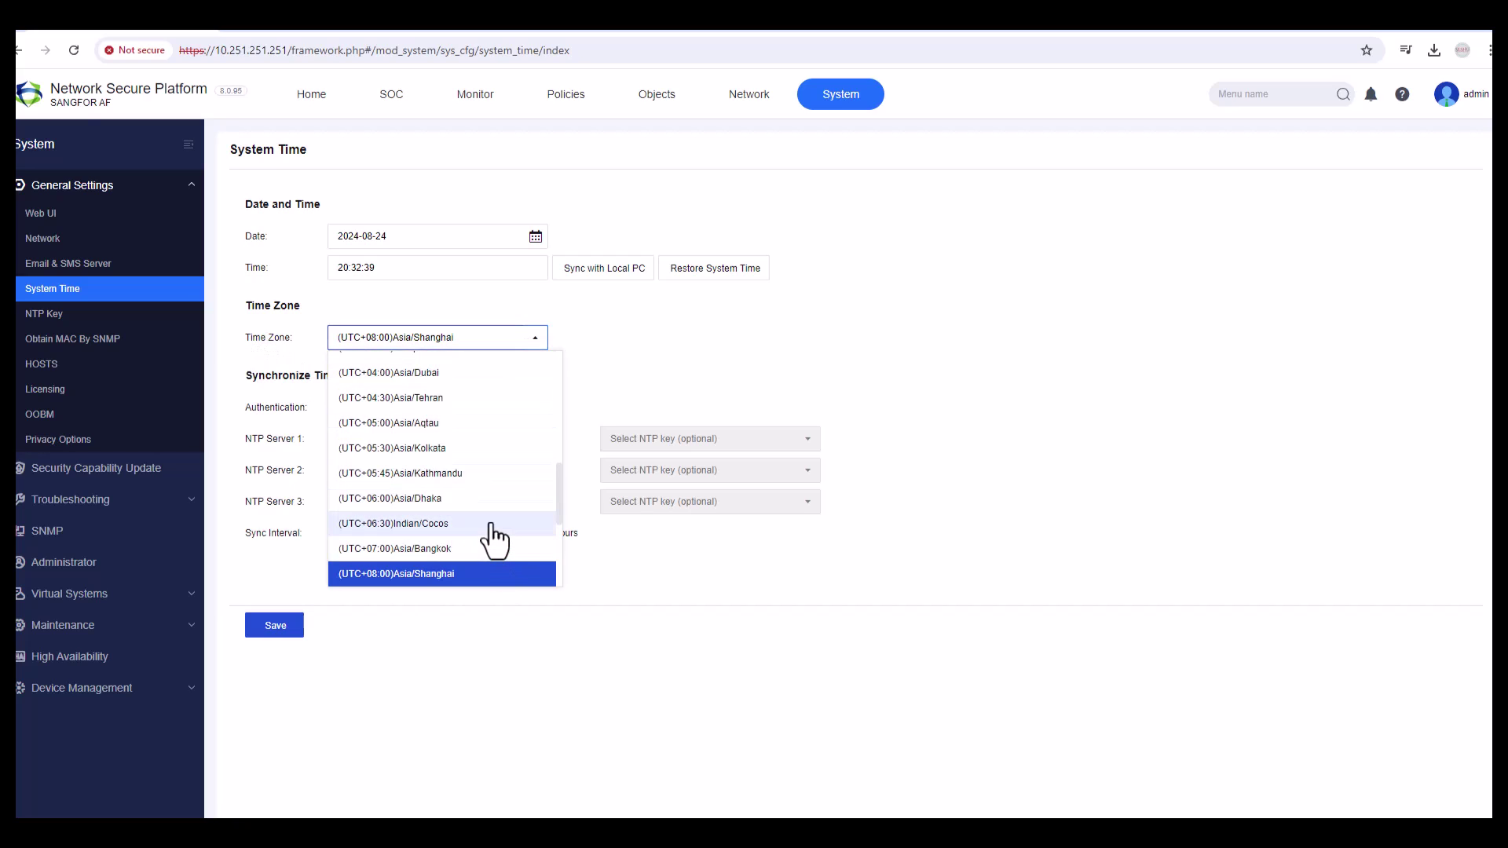
click(441, 375)
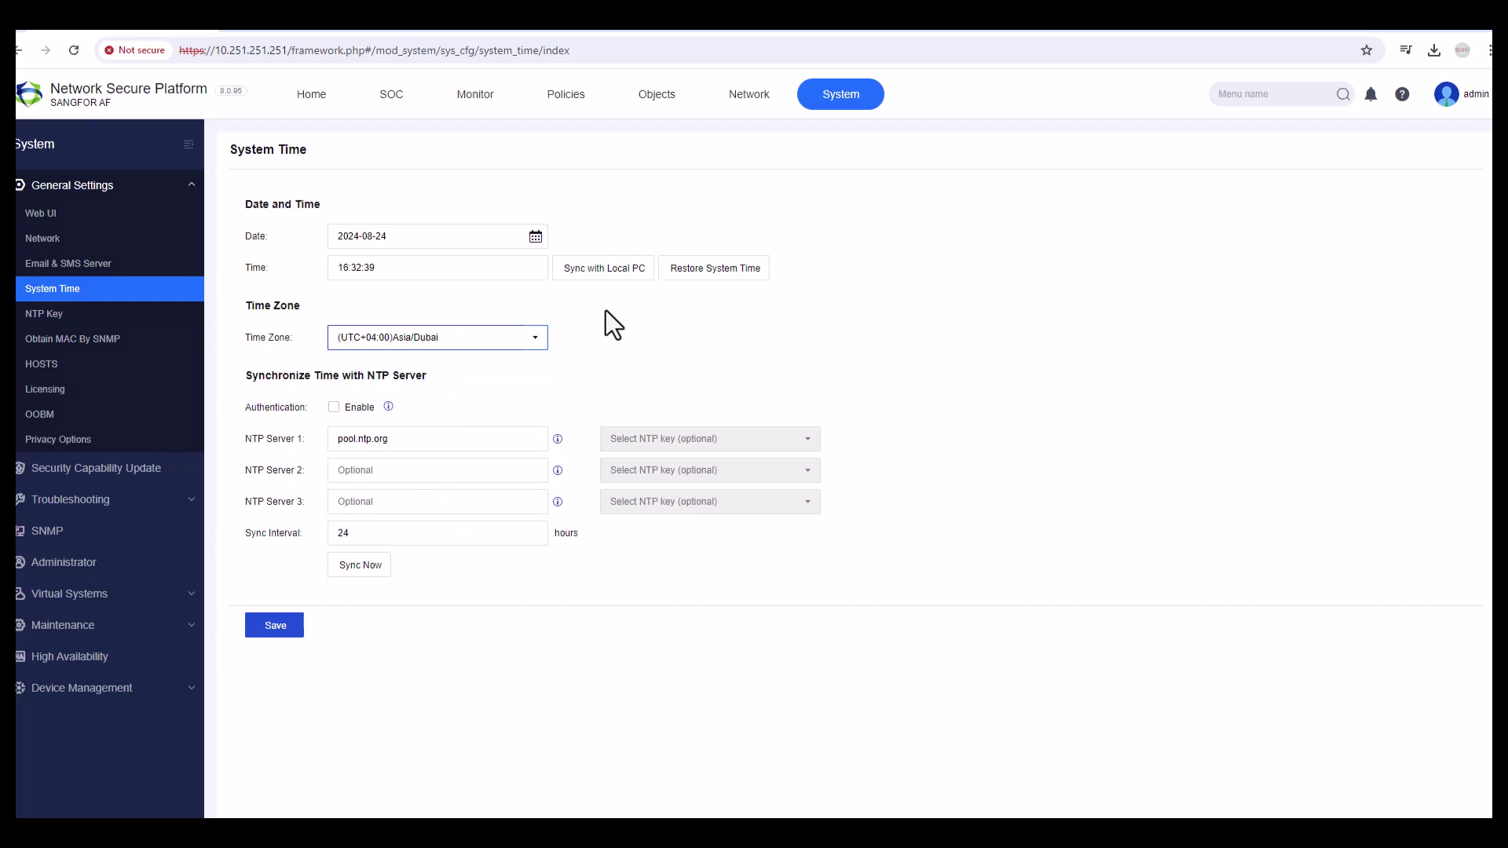
drag(243, 441, 303, 446)
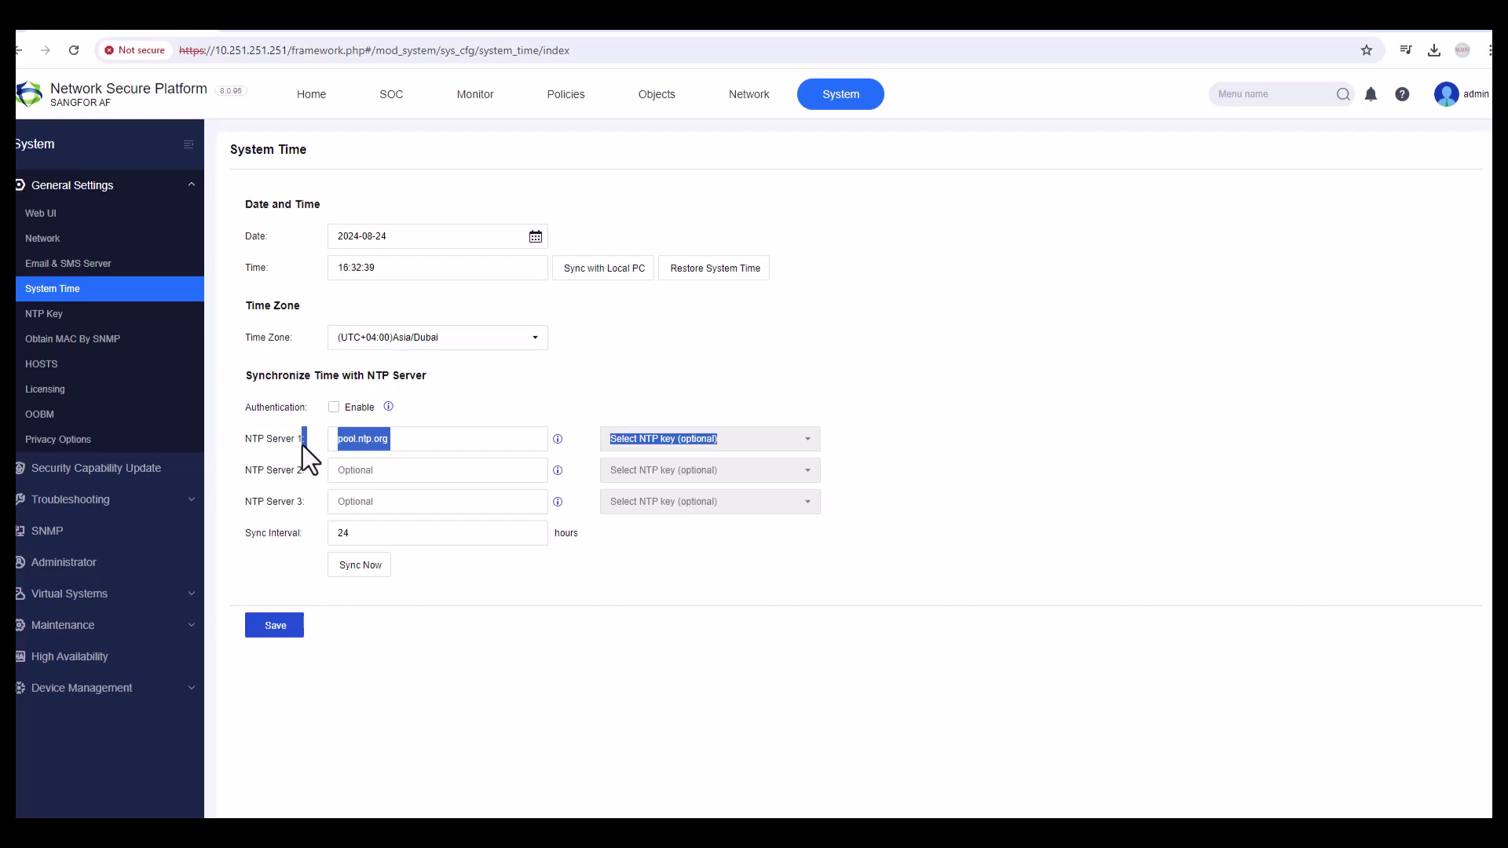
click(275, 455)
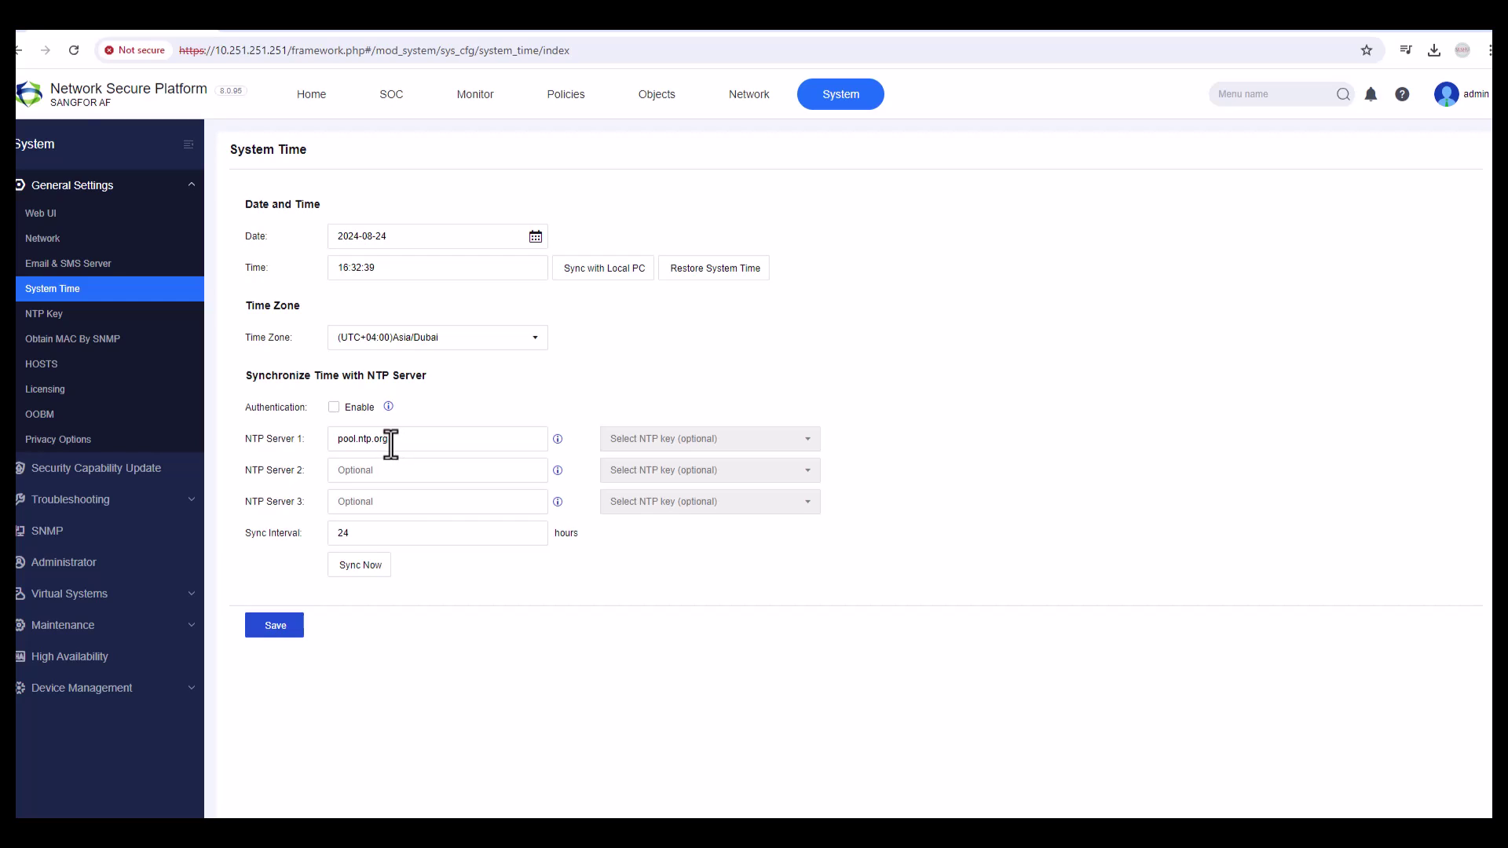
drag(336, 441, 400, 437)
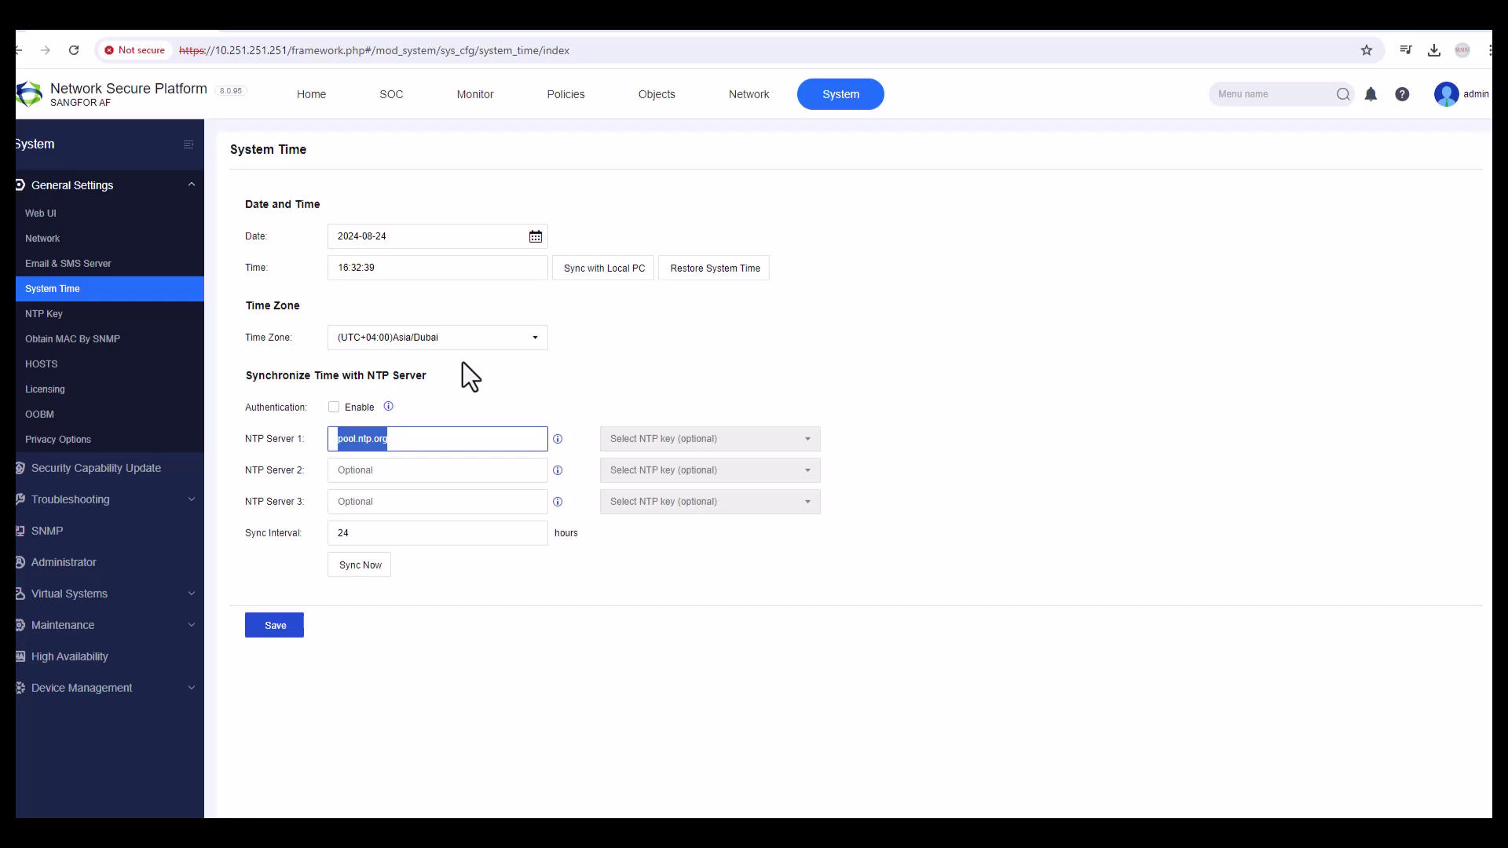
click(289, 626)
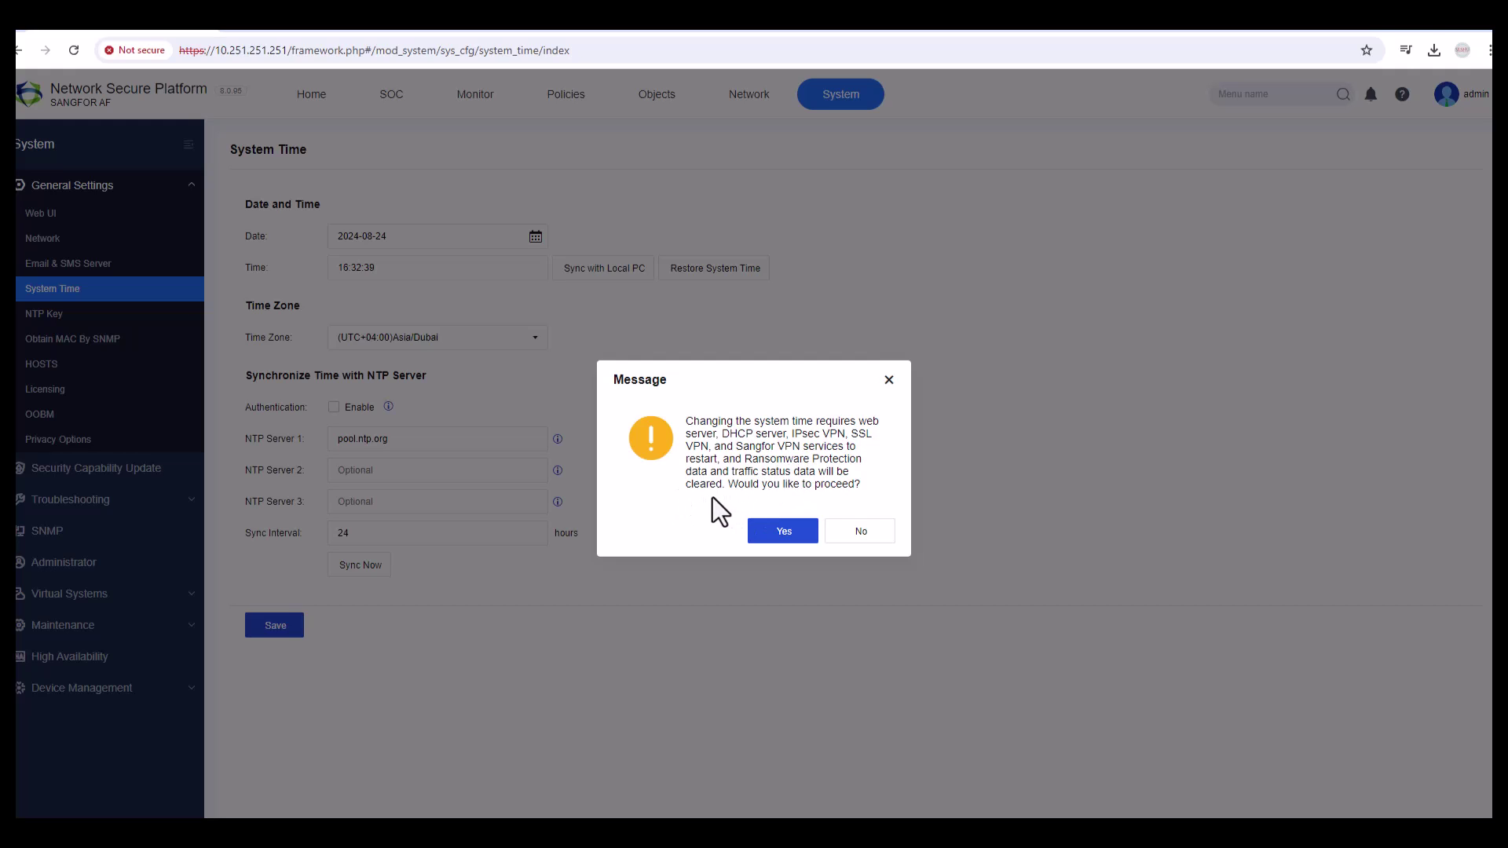
click(782, 532)
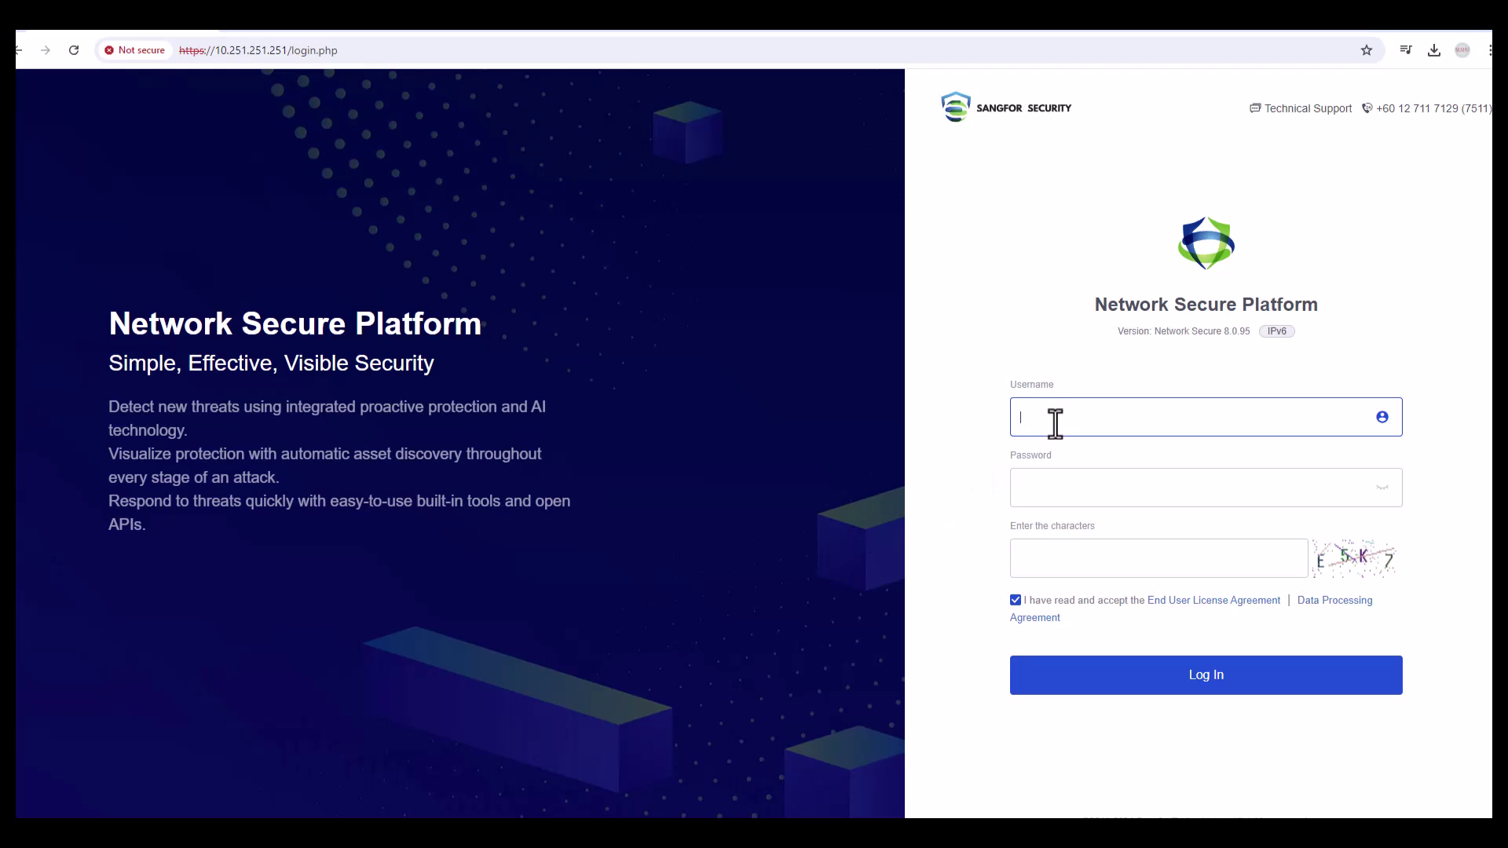
text(admin)
key(Tab)
text(**********)
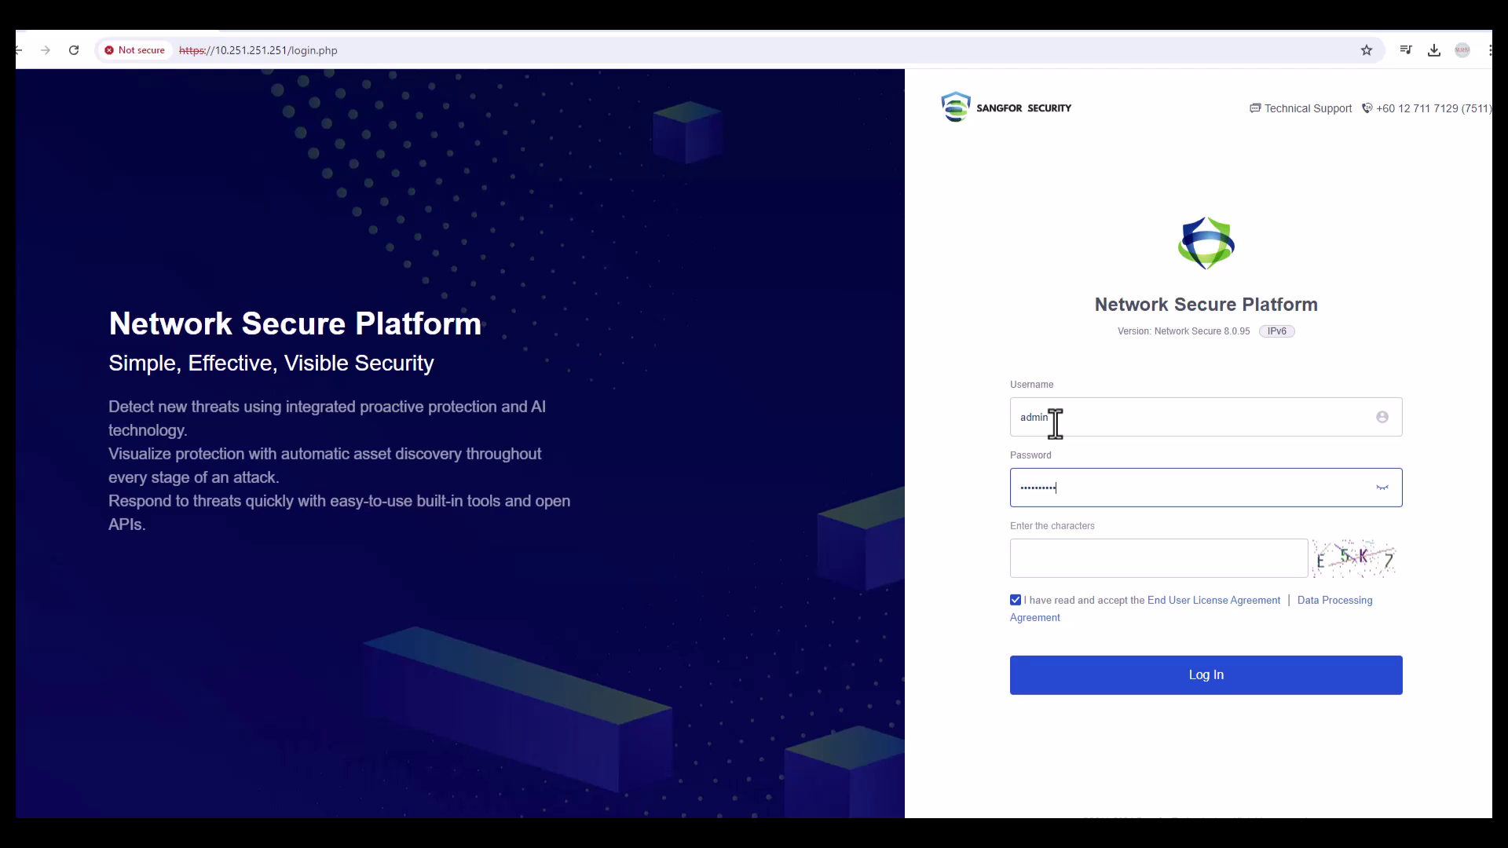
key(Tab)
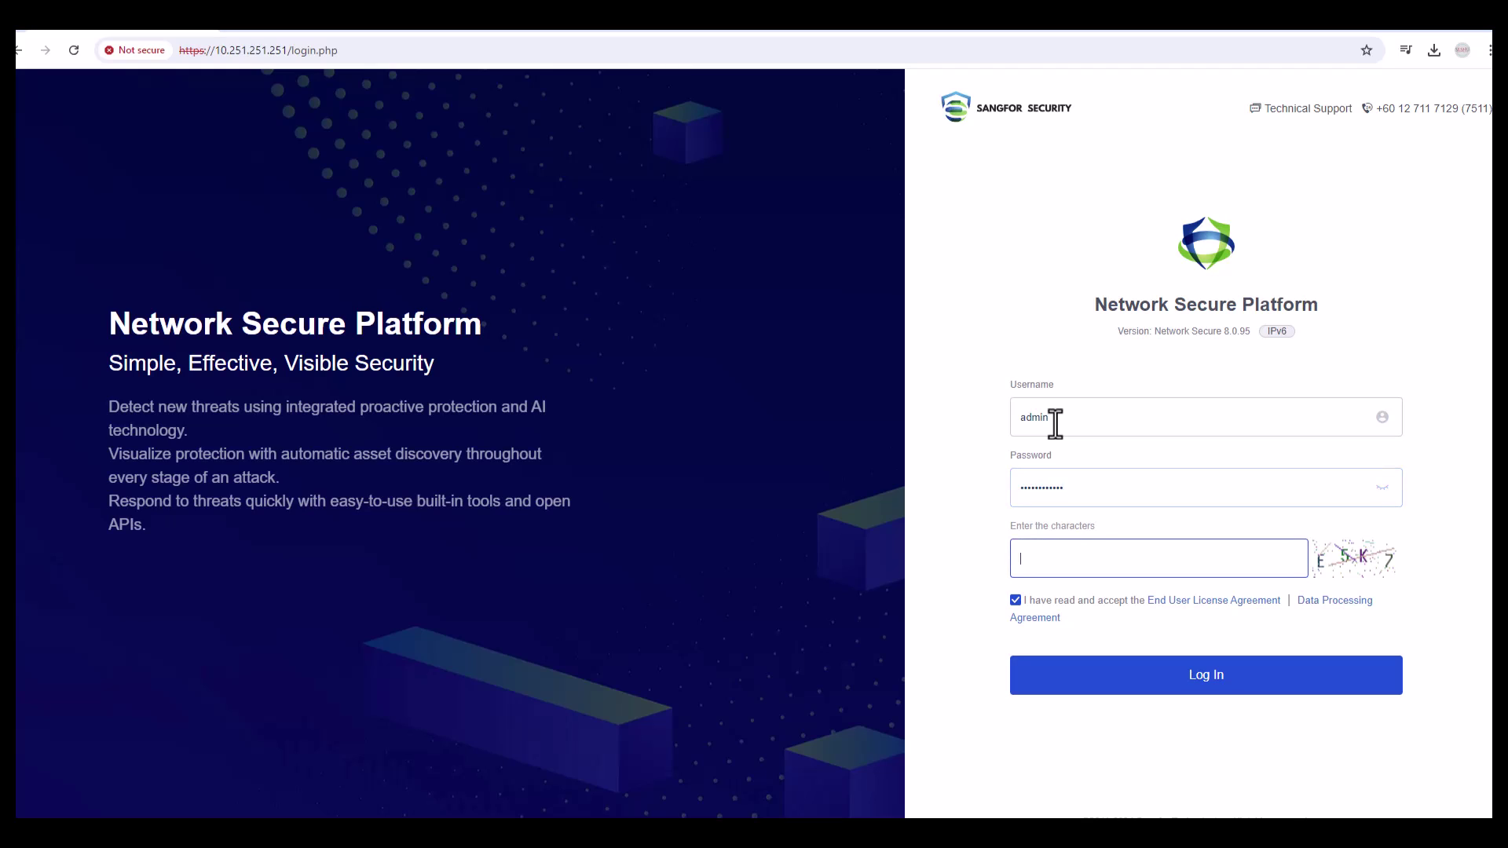
text(E5K7)
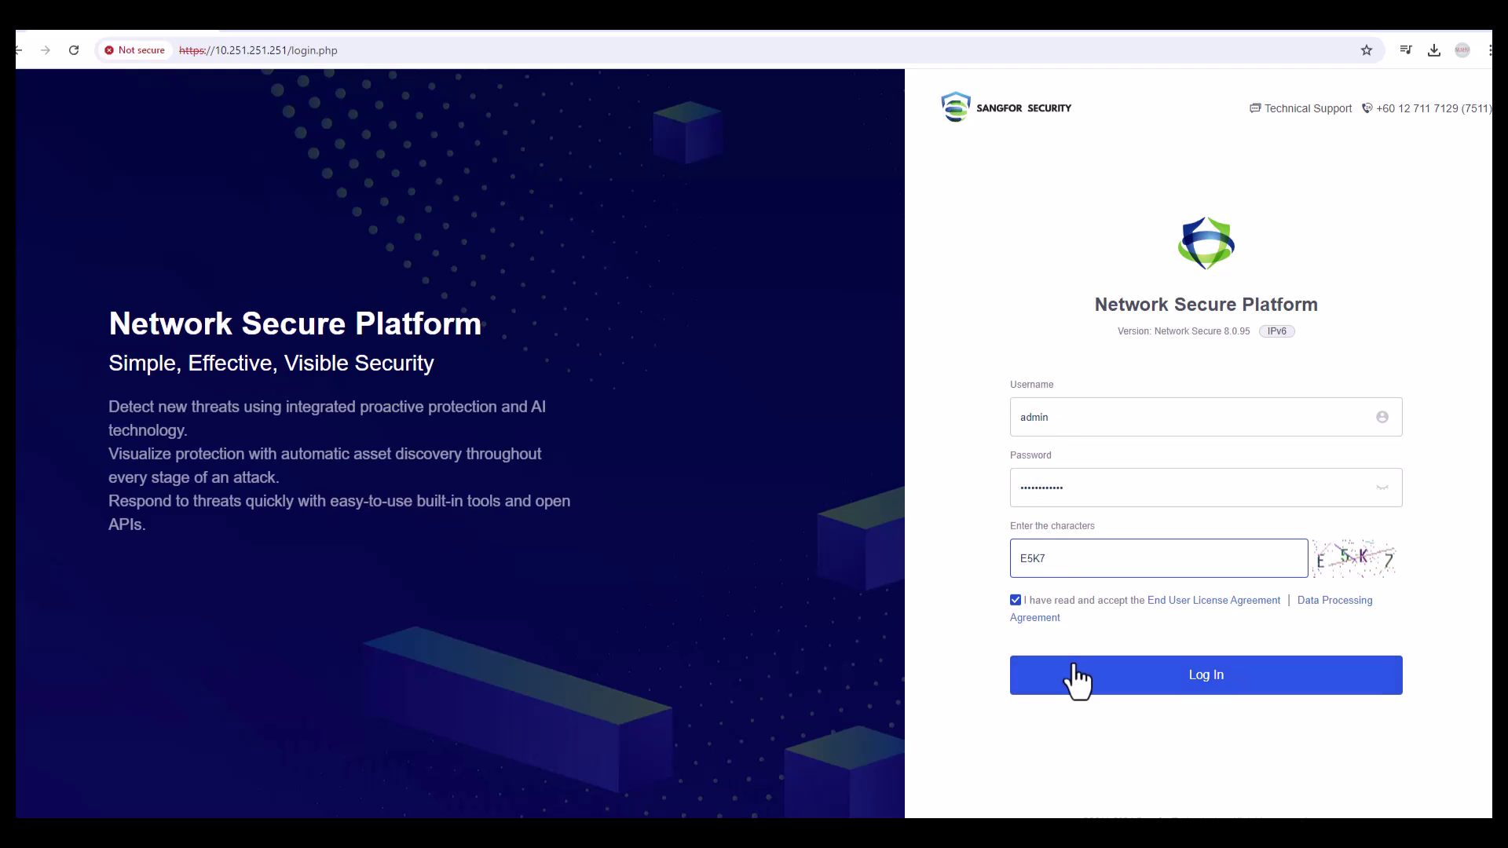
click(1112, 675)
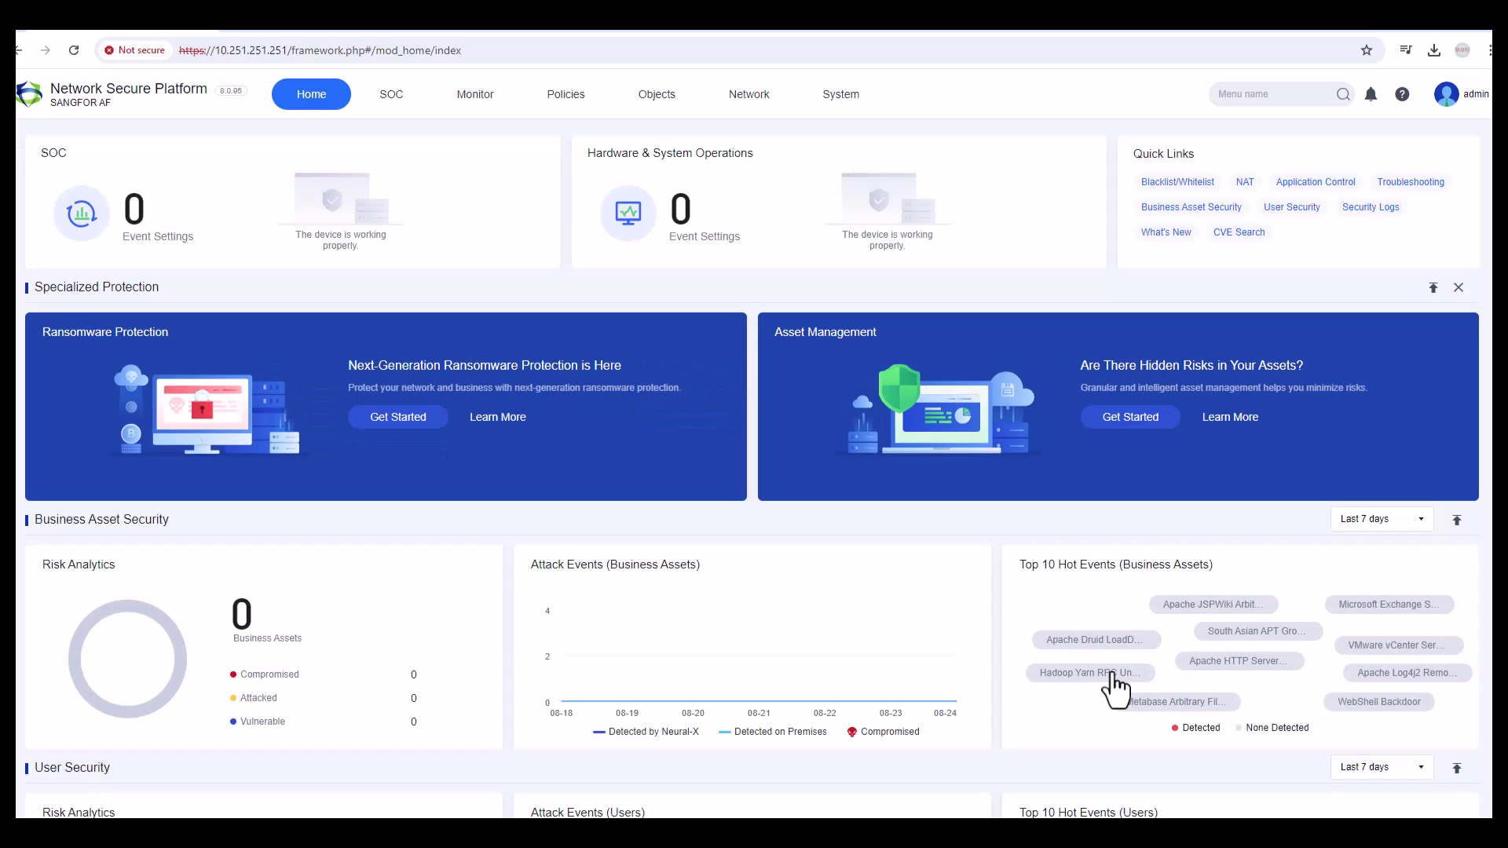
Step: In Web UI settings, set HTTPS port 8443, device name DVCOM Demo NSF, and disable login captcha
click(848, 100)
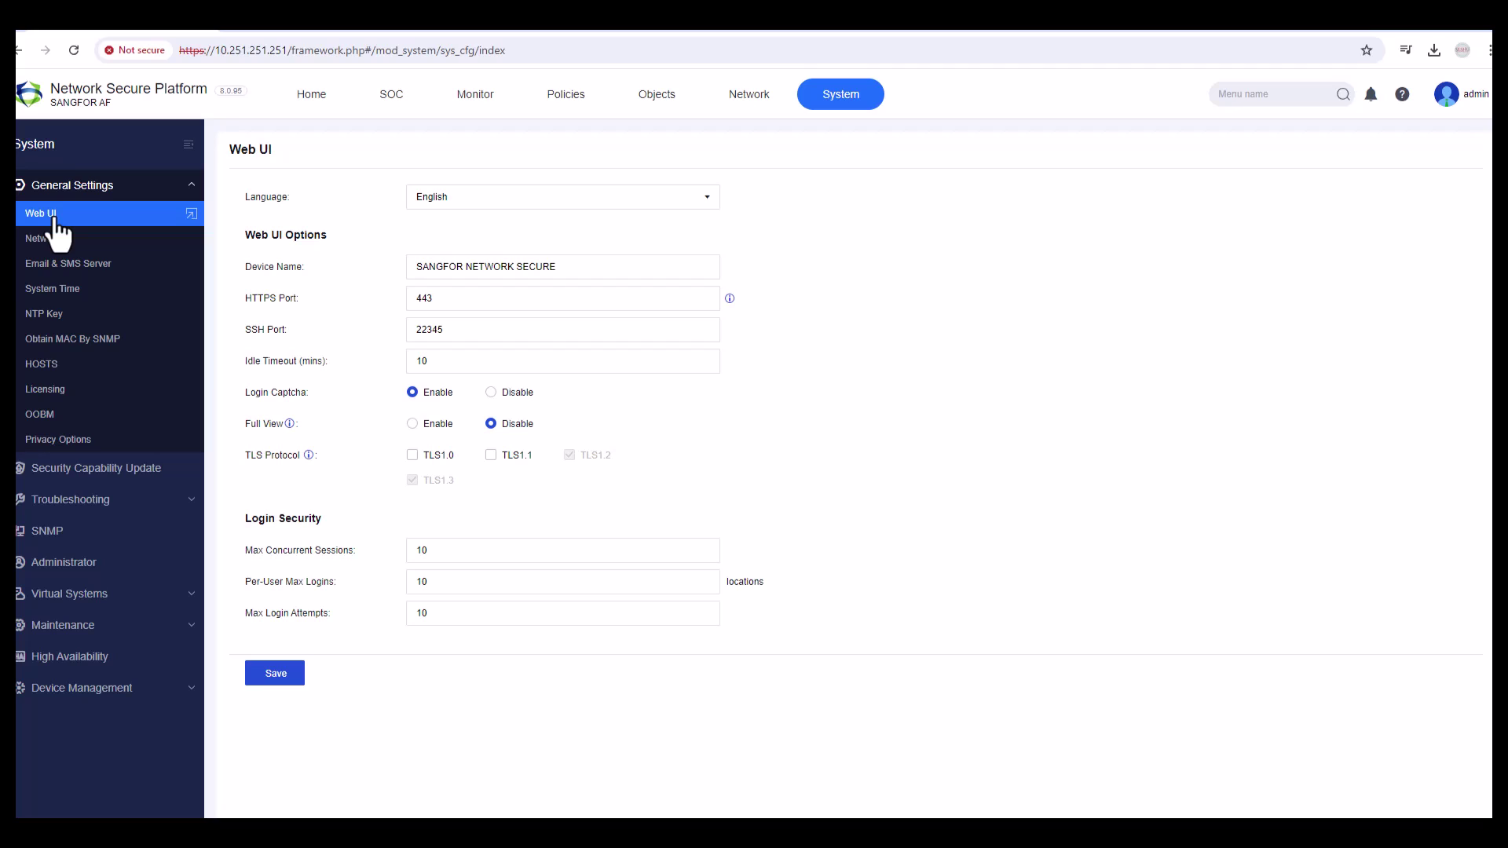
click(441, 303)
double_click(421, 297)
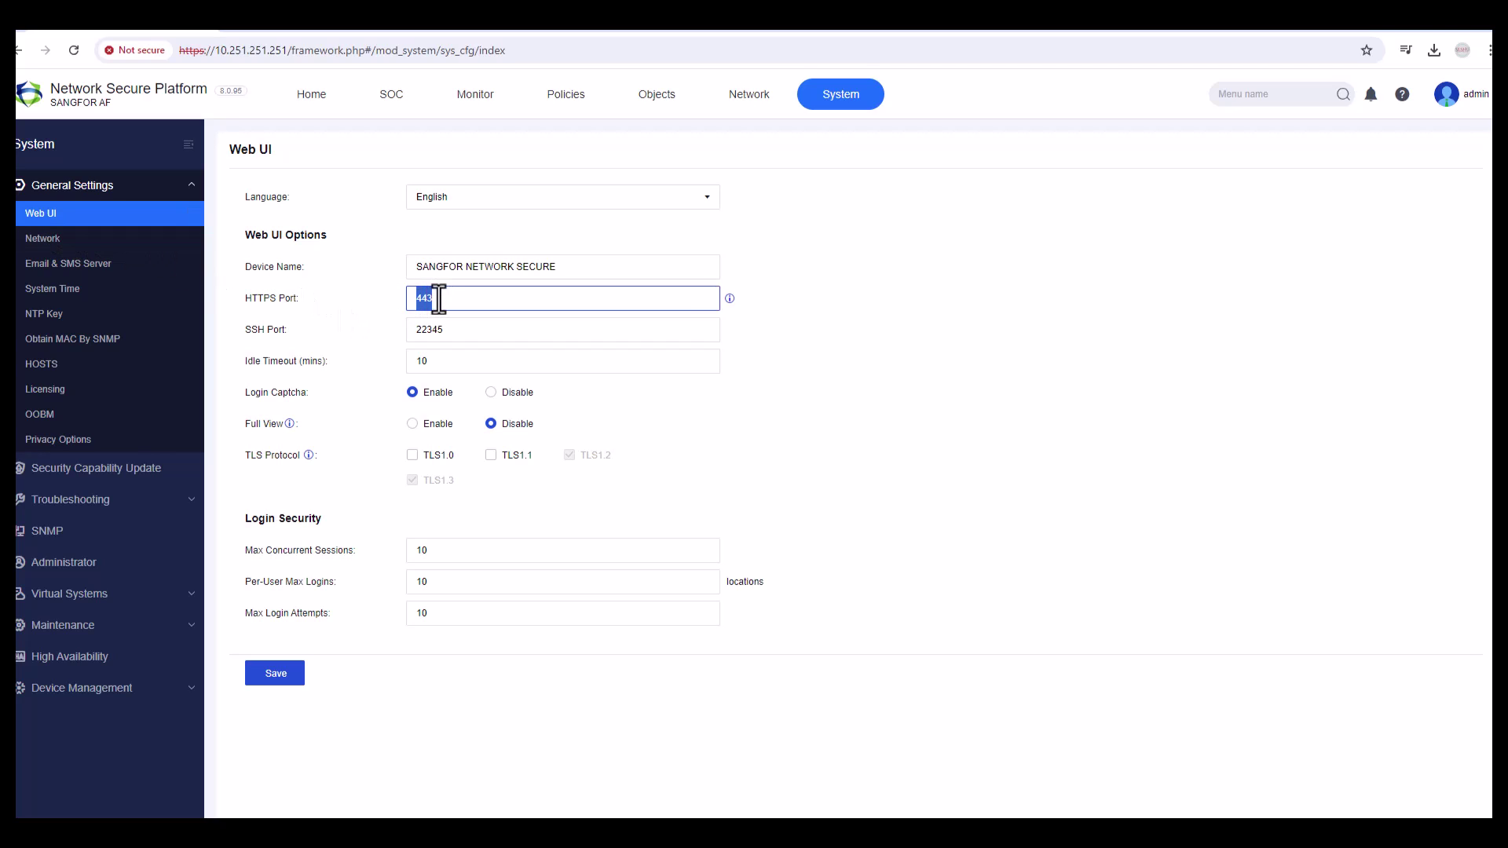
click(417, 297)
text(8)
triple_click(565, 266)
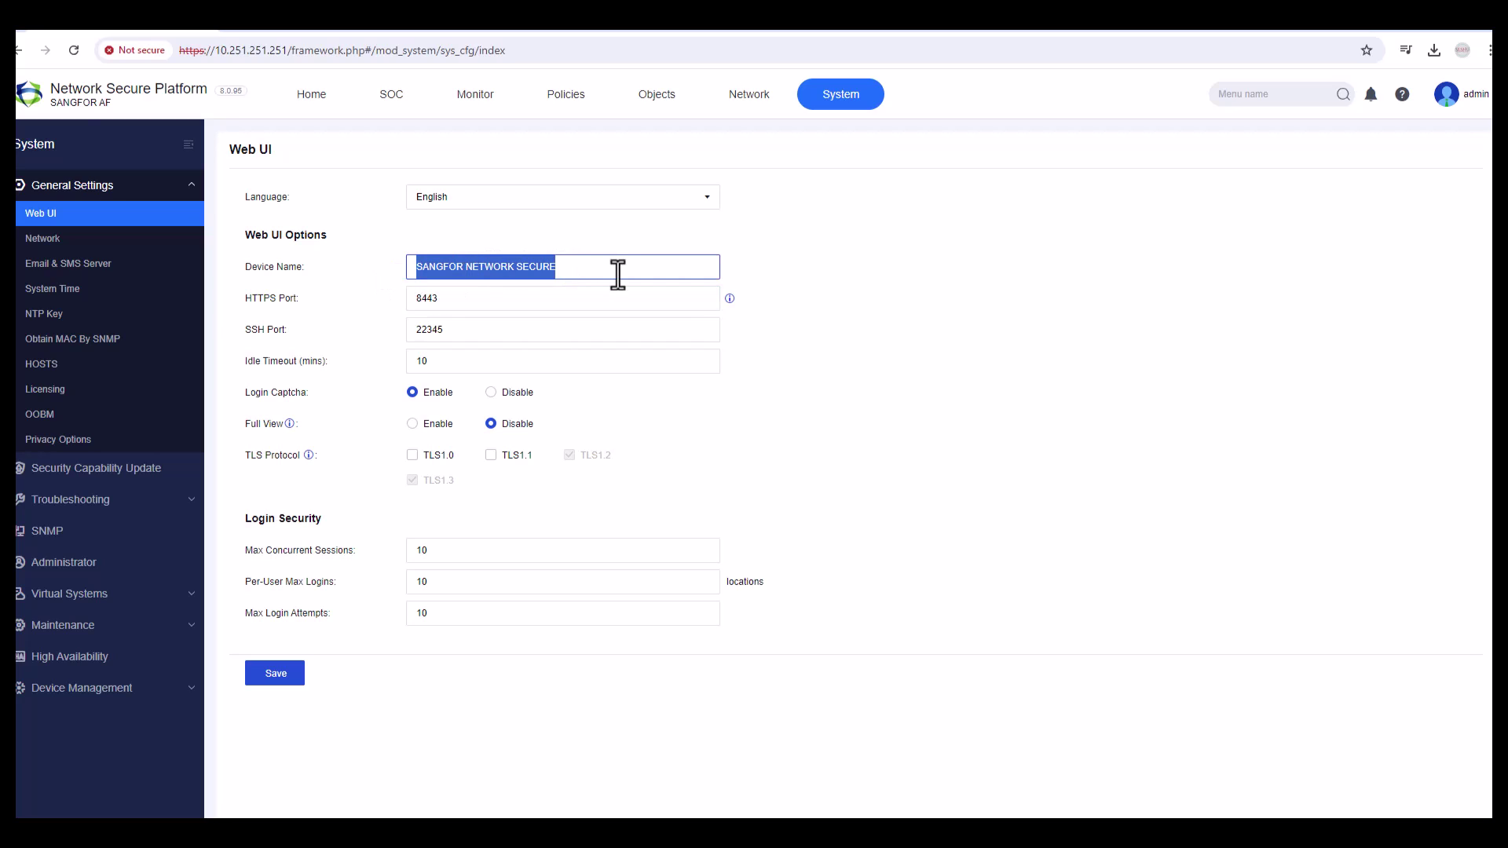
text(DVCO)
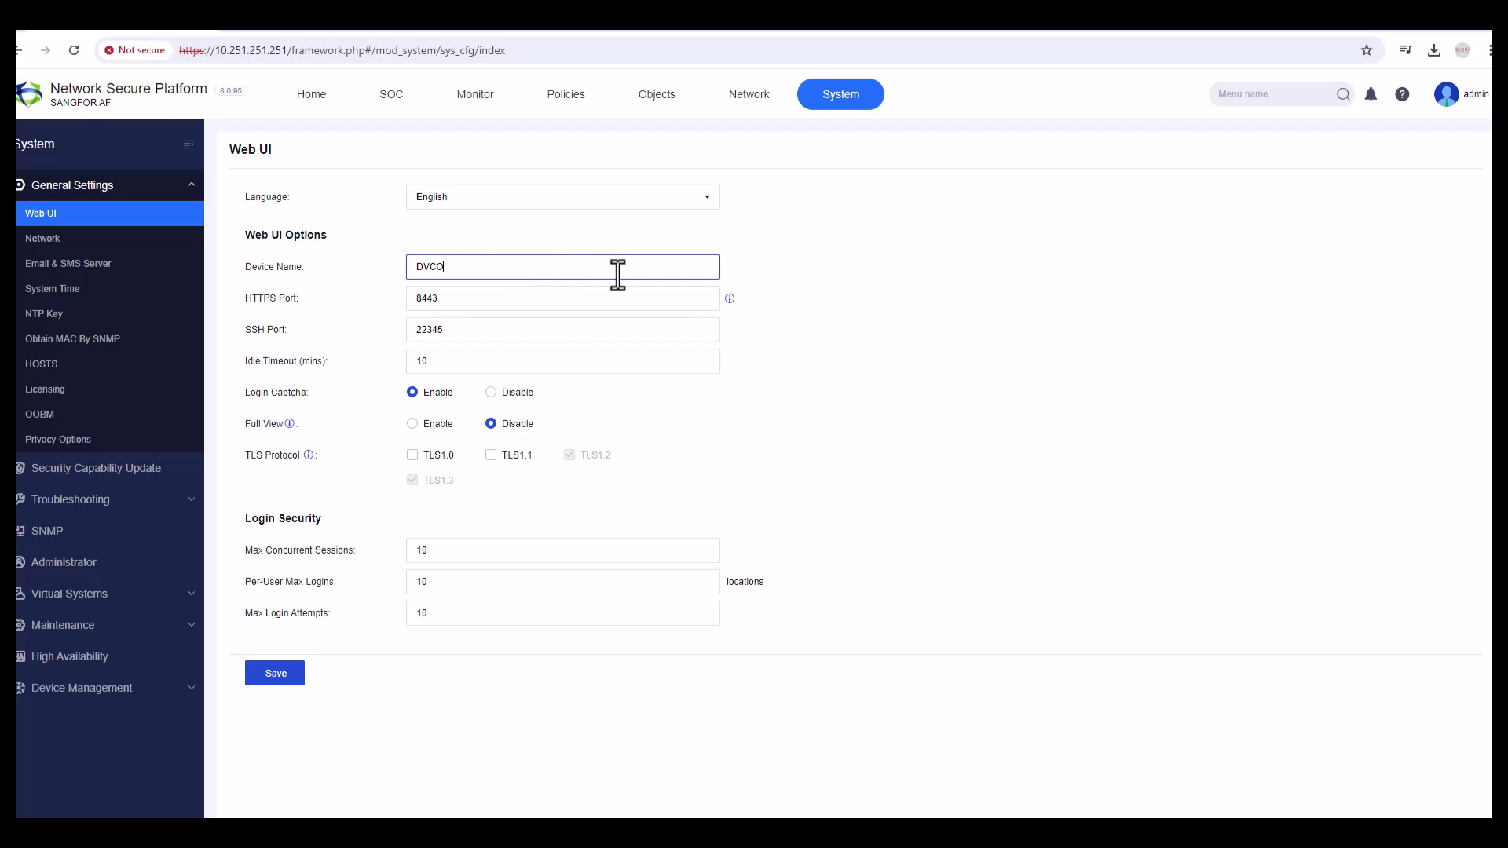
text(M Demo NSF)
click(490, 392)
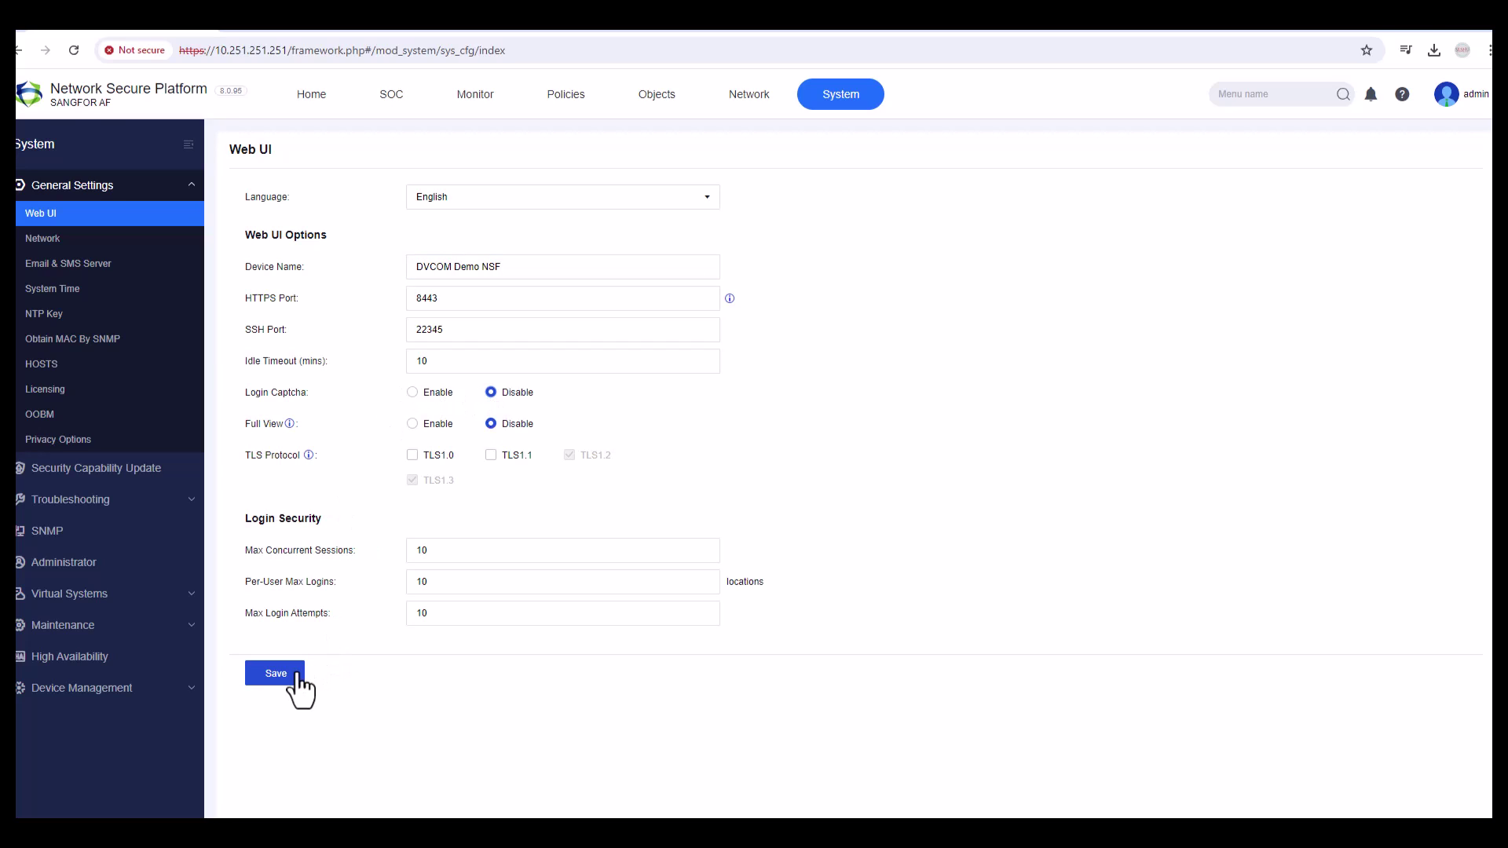
Step: Save the Web UI settings, accepting the port-change risk warning
click(282, 673)
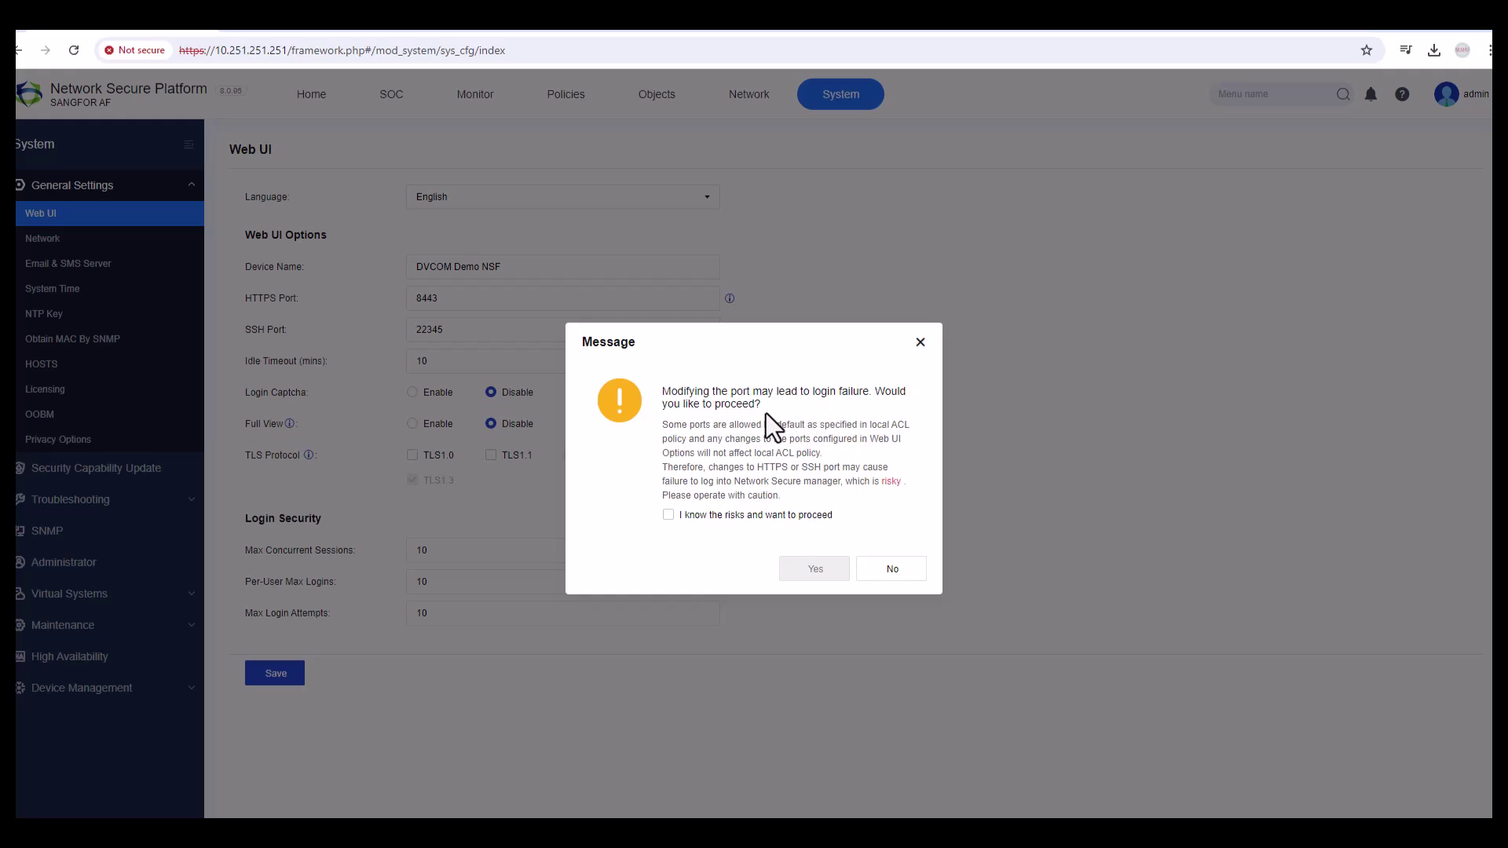
click(719, 519)
click(810, 573)
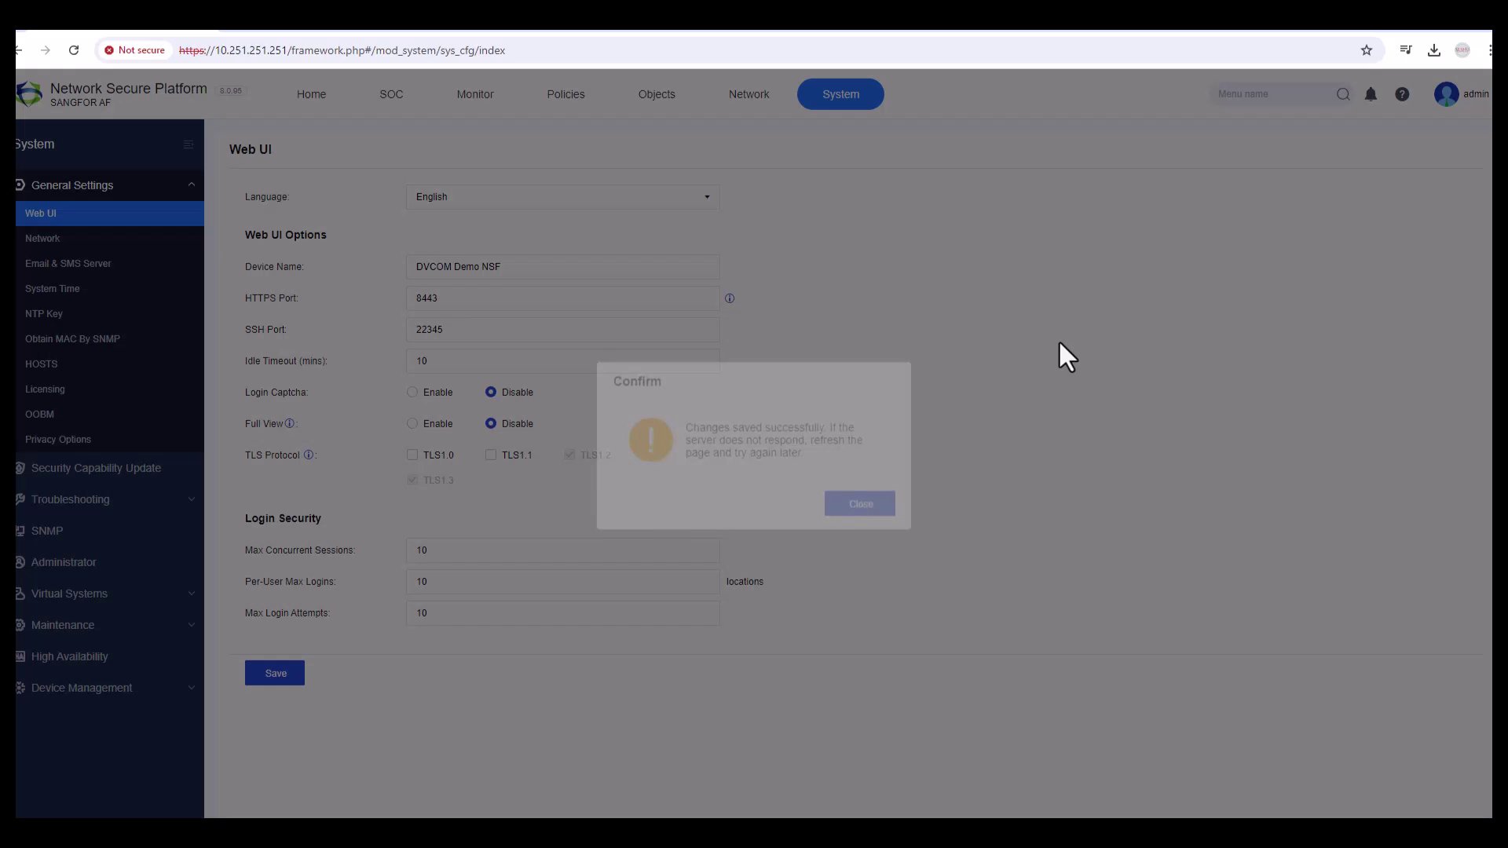
click(863, 518)
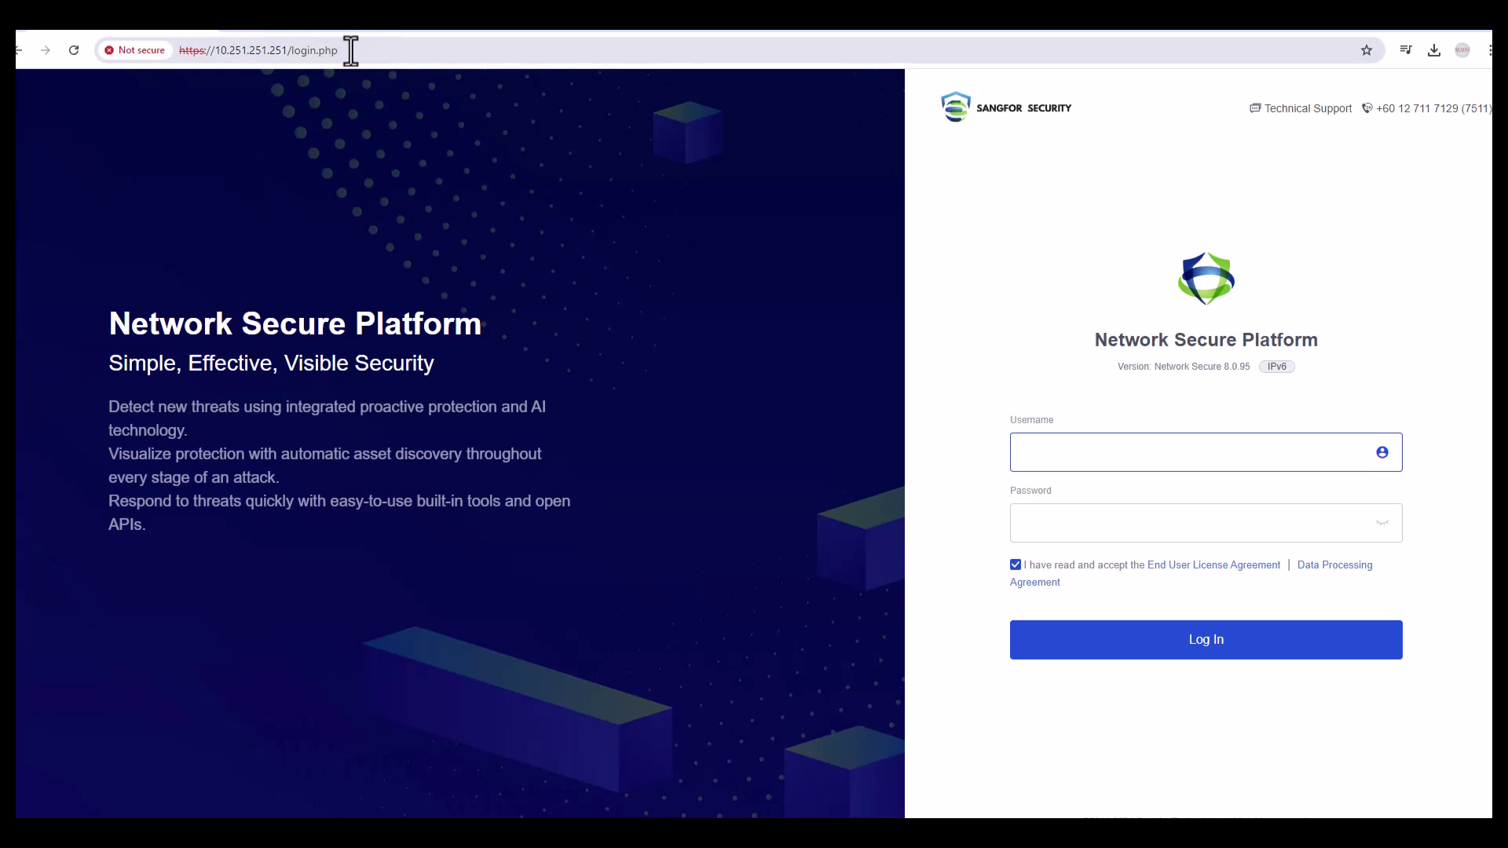
click(237, 32)
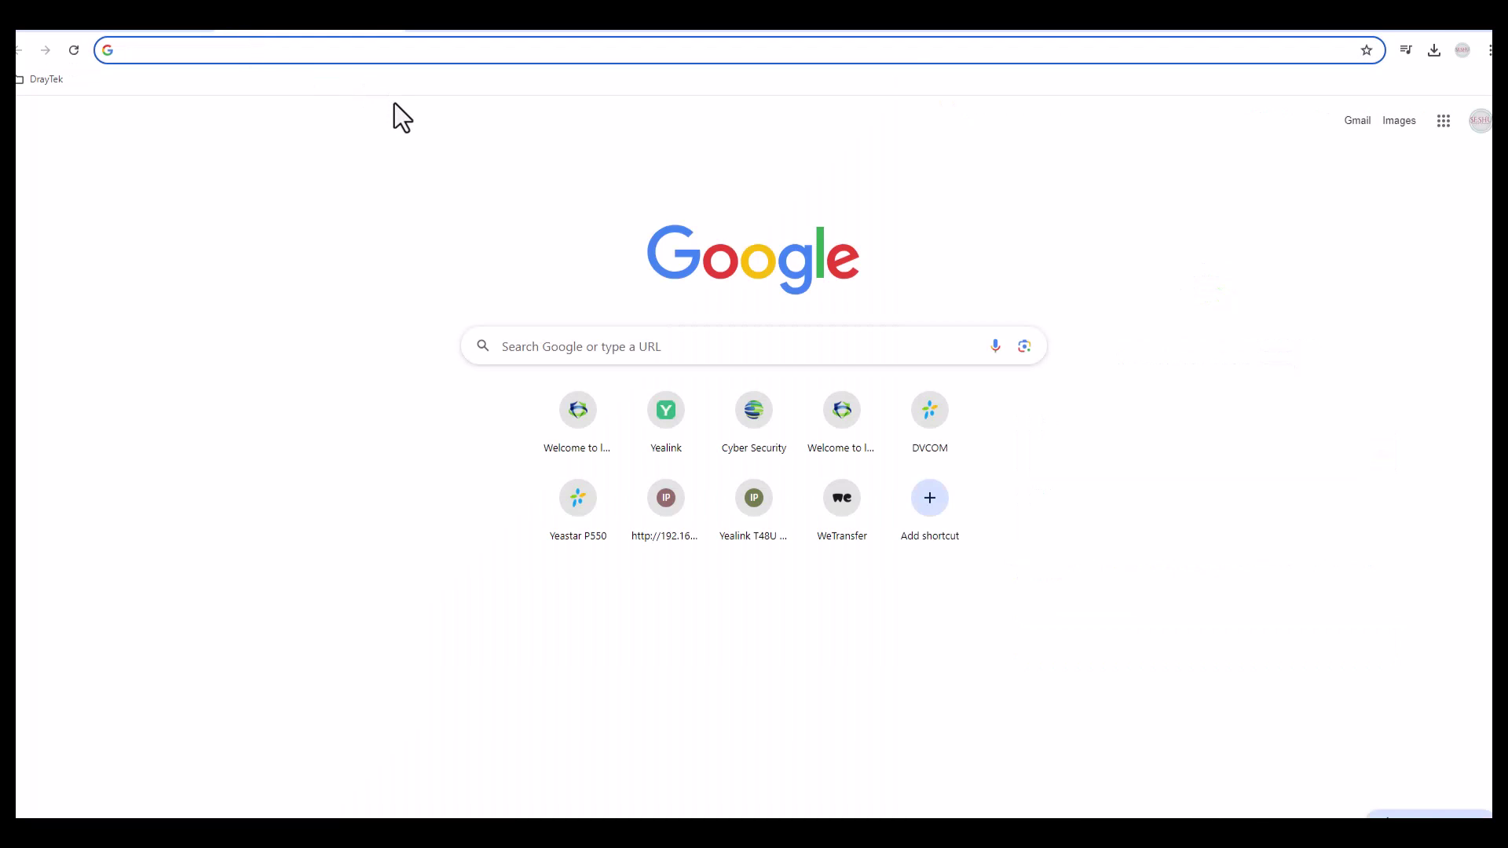
text(https)
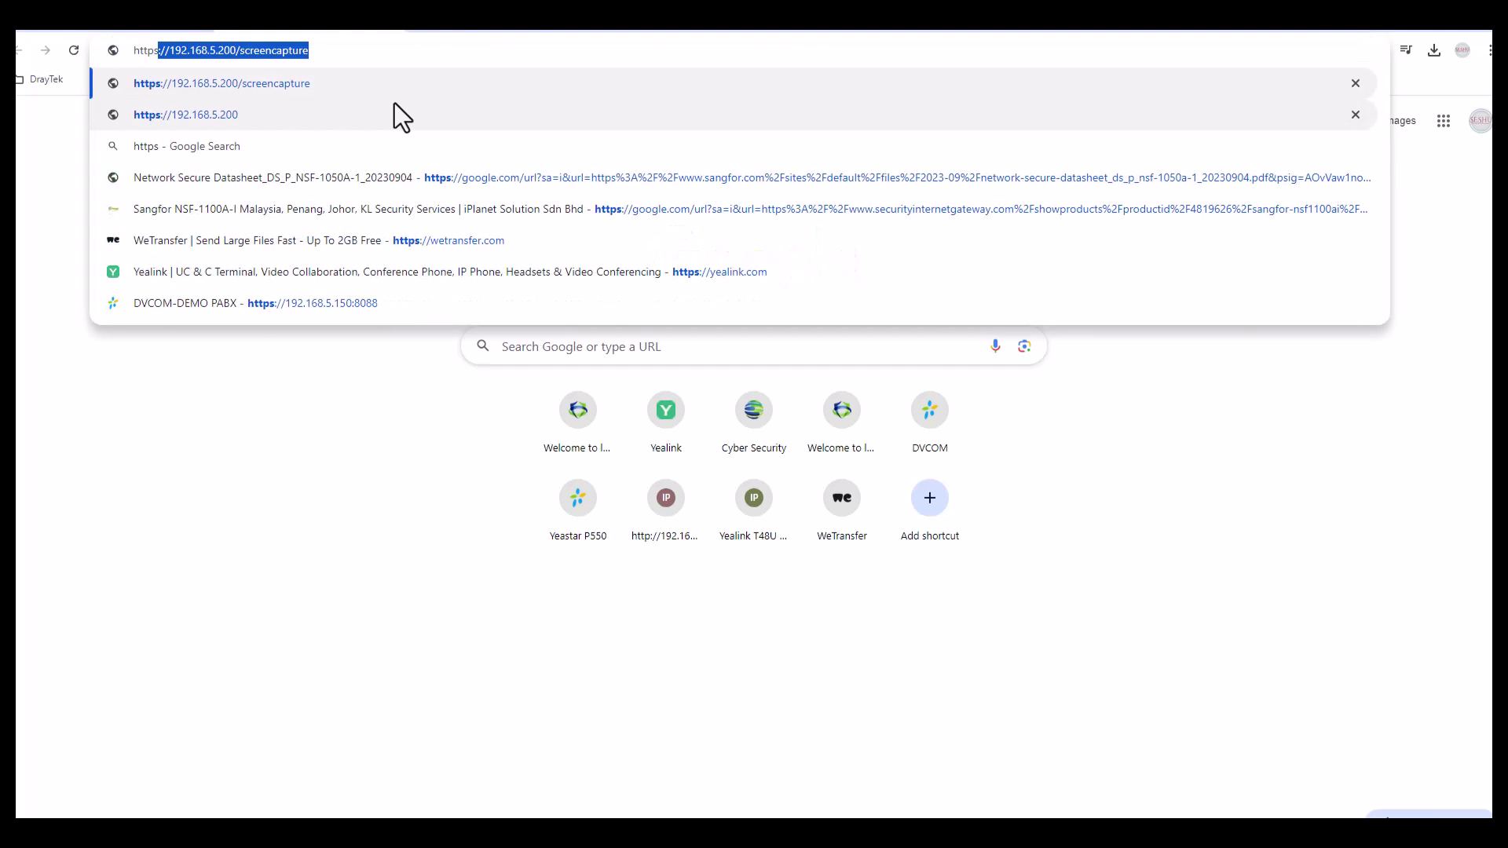
text(://)
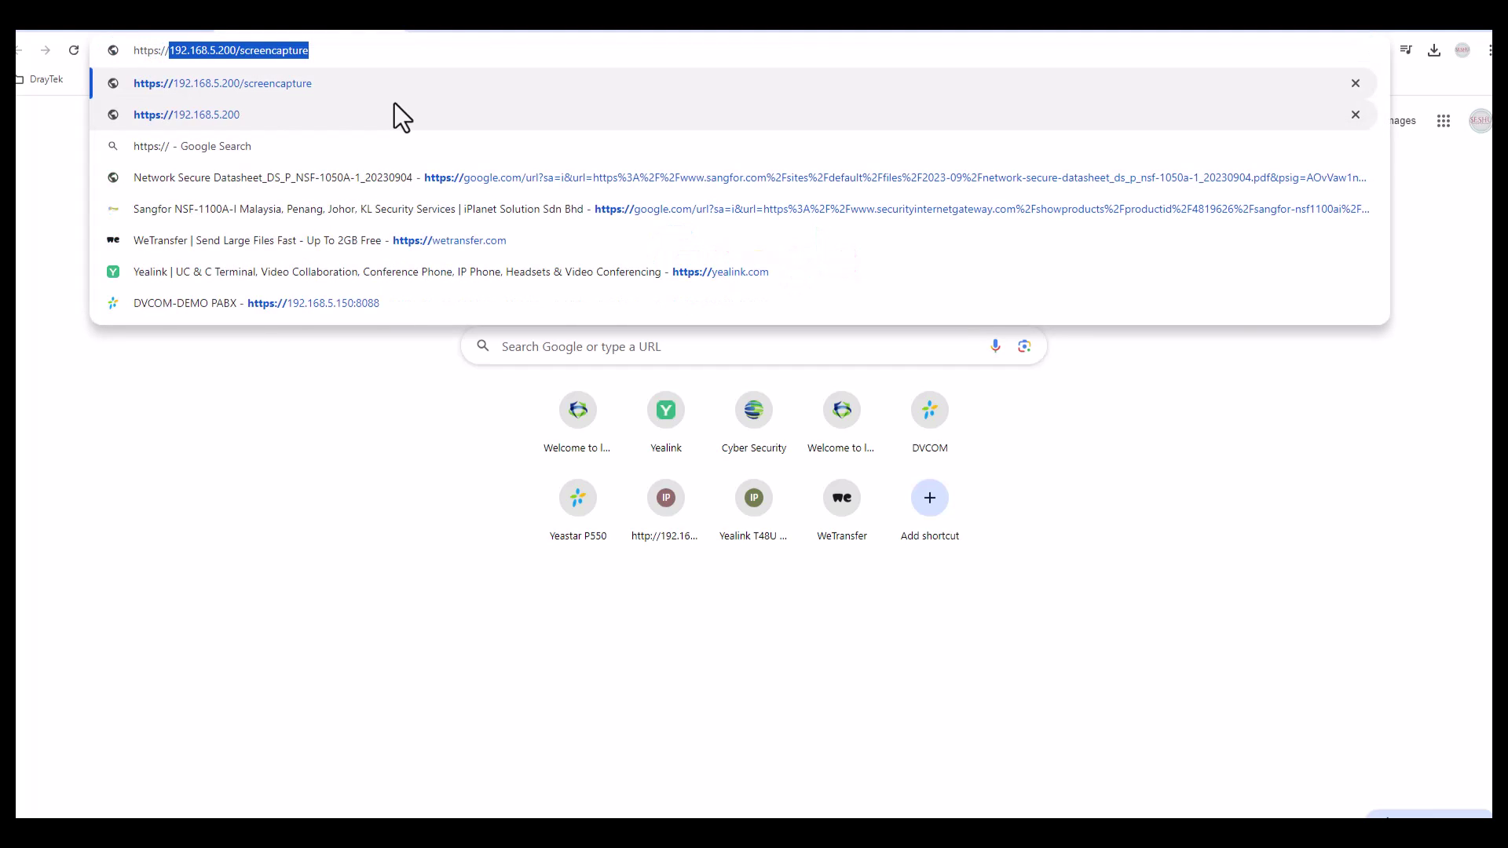
text(10.2)
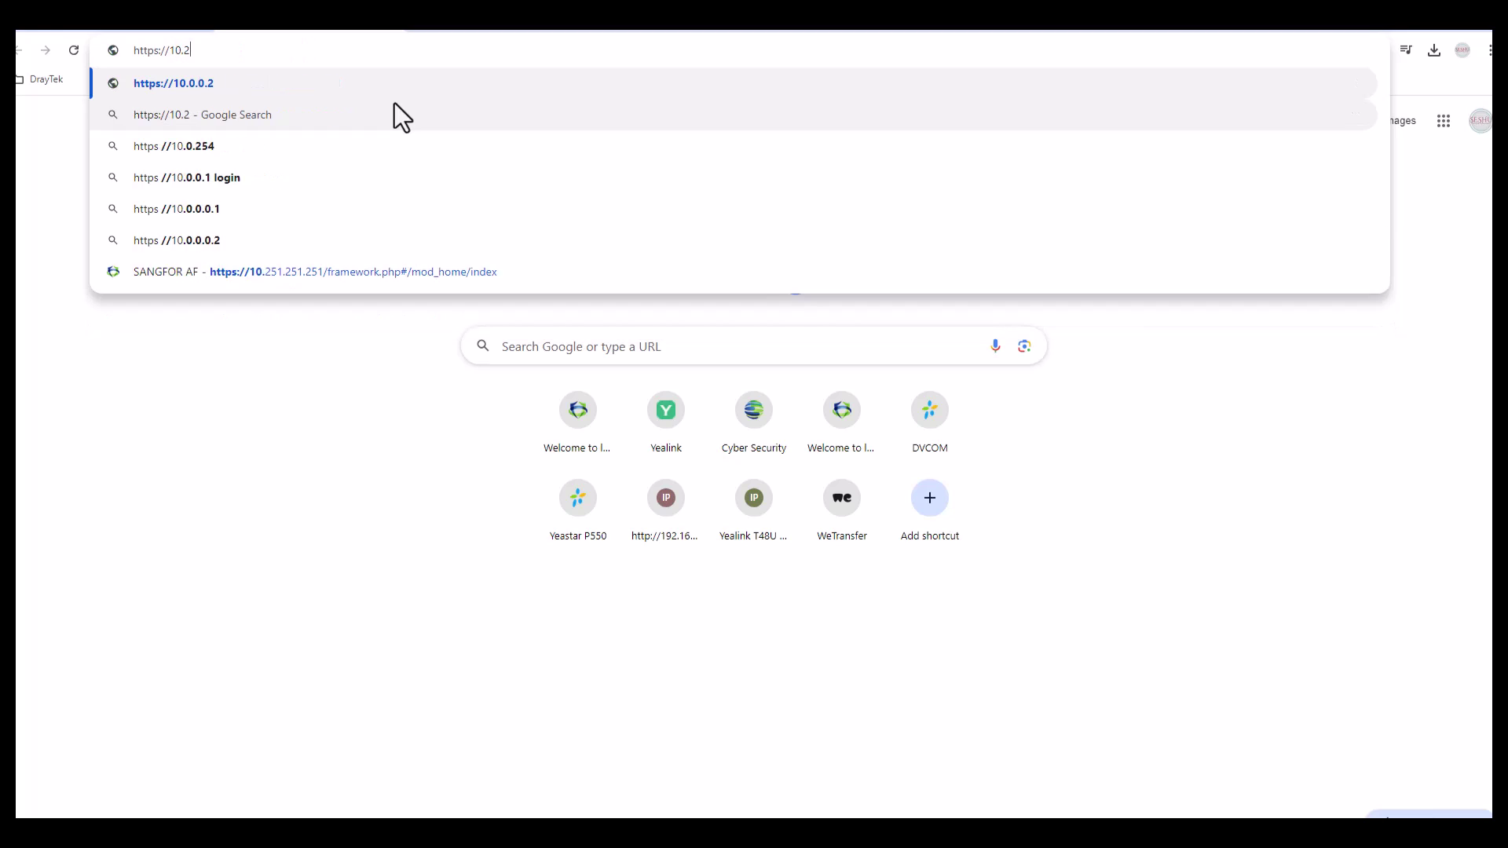
text(51.251.)
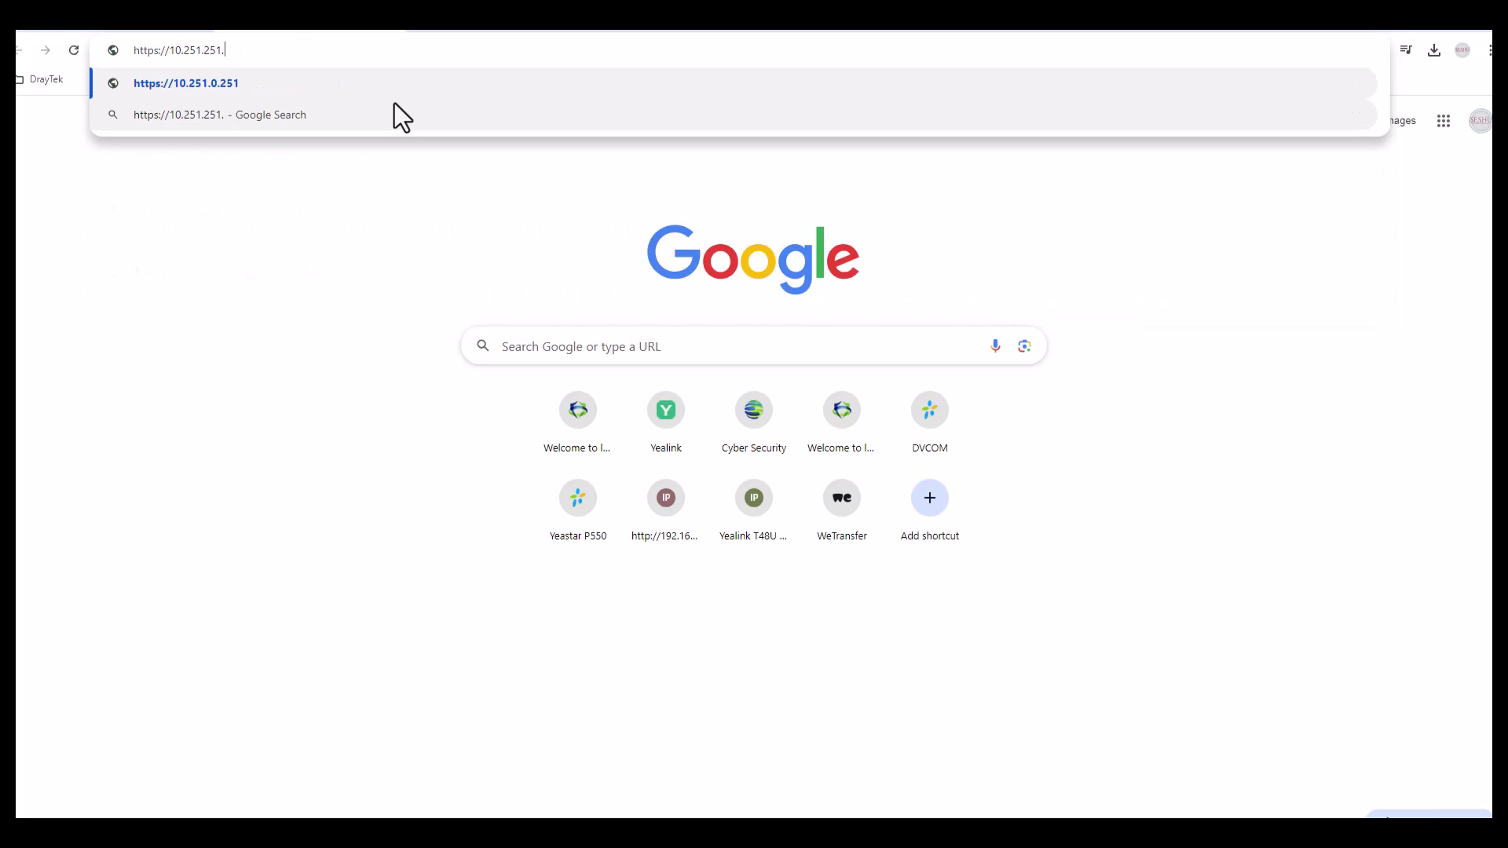
text(251:84)
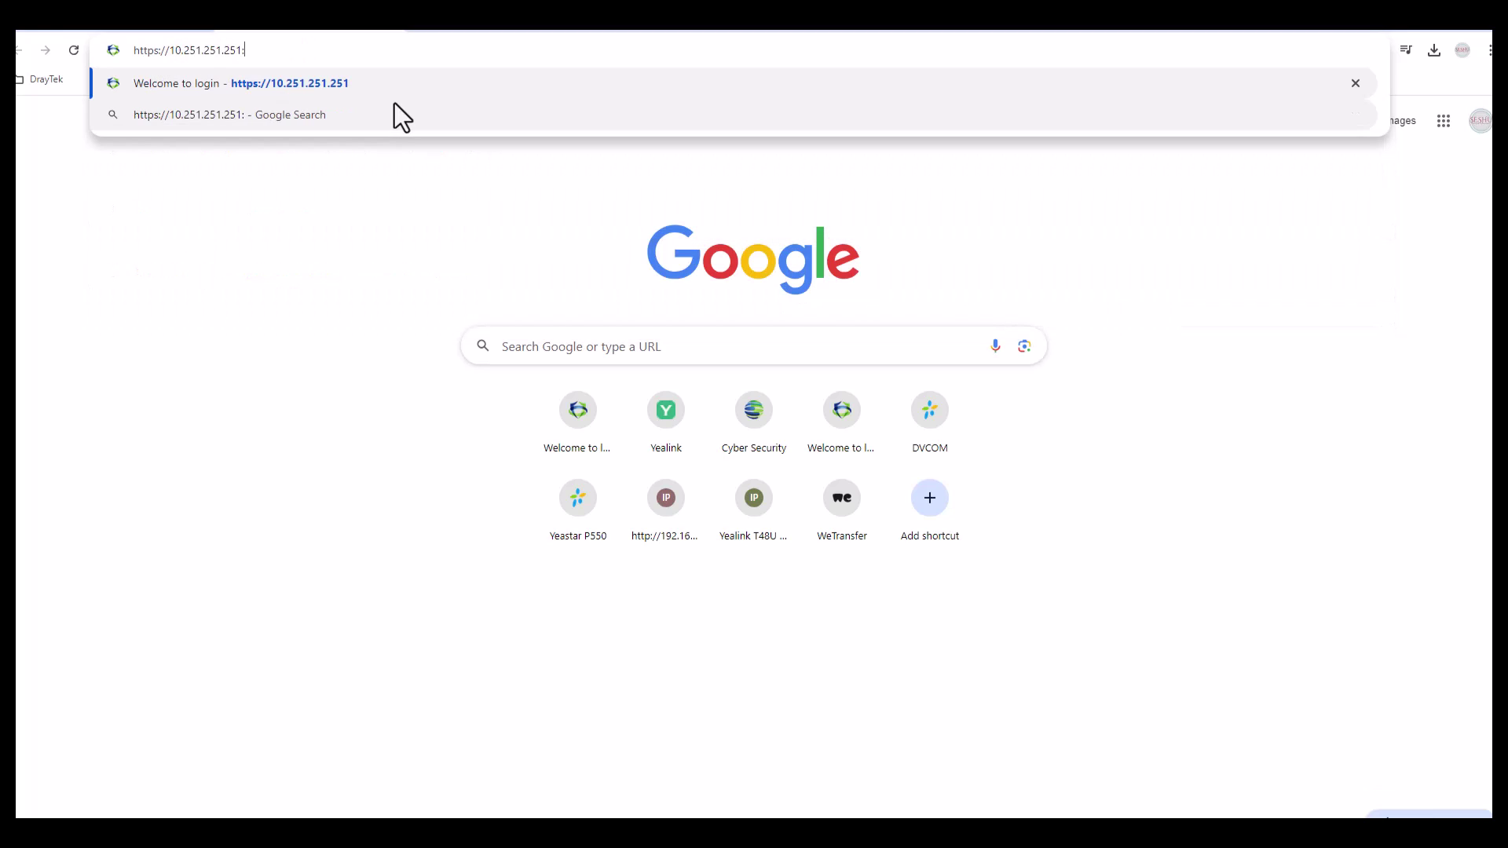
text(43)
key(Return)
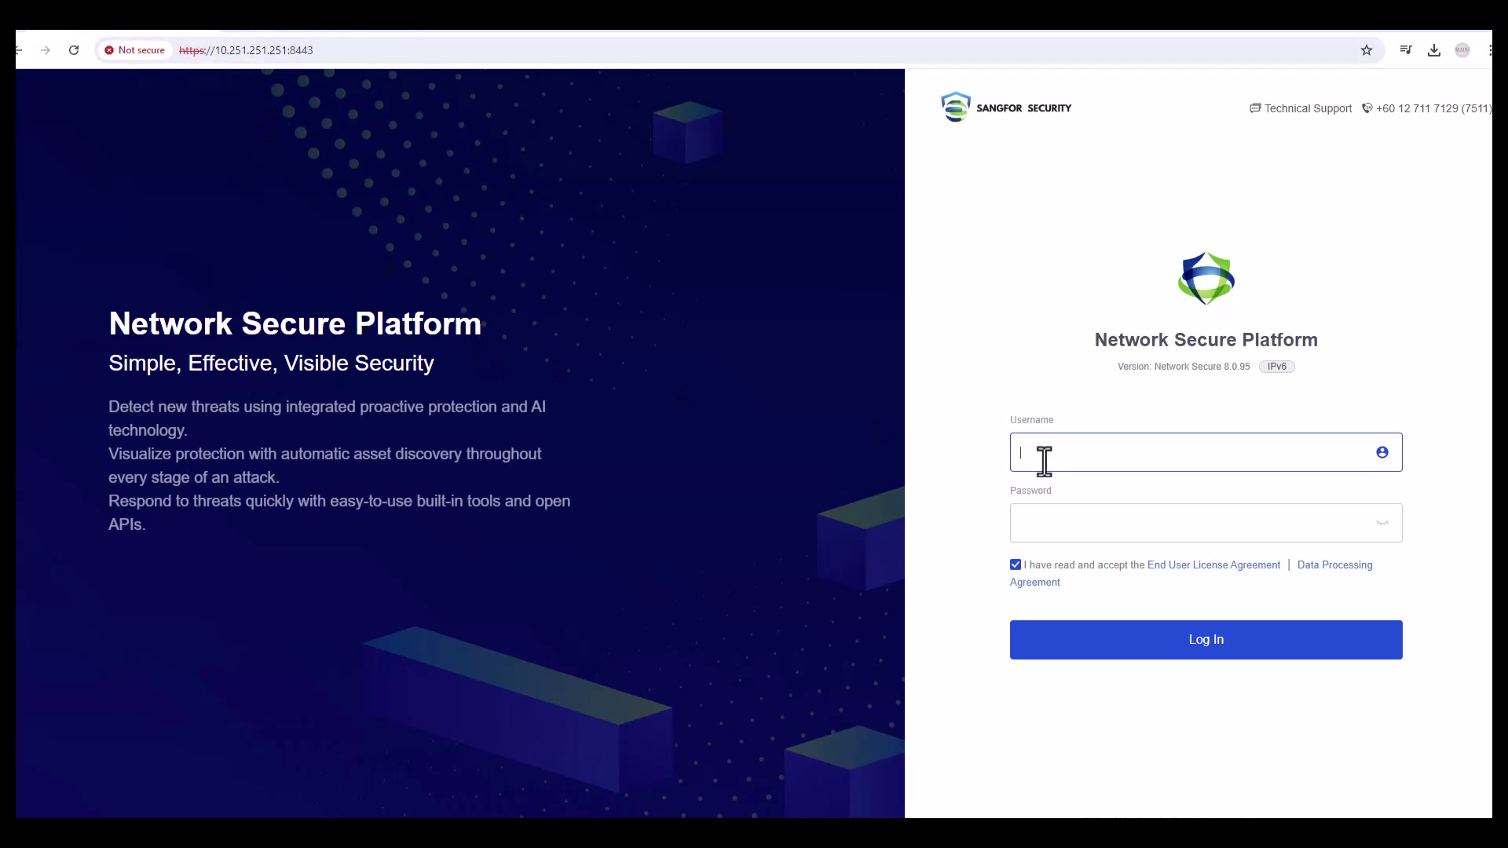
Step: Sign in with the admin username and password, with no captcha required
text(admin)
key(Tab)
text(••••••••)
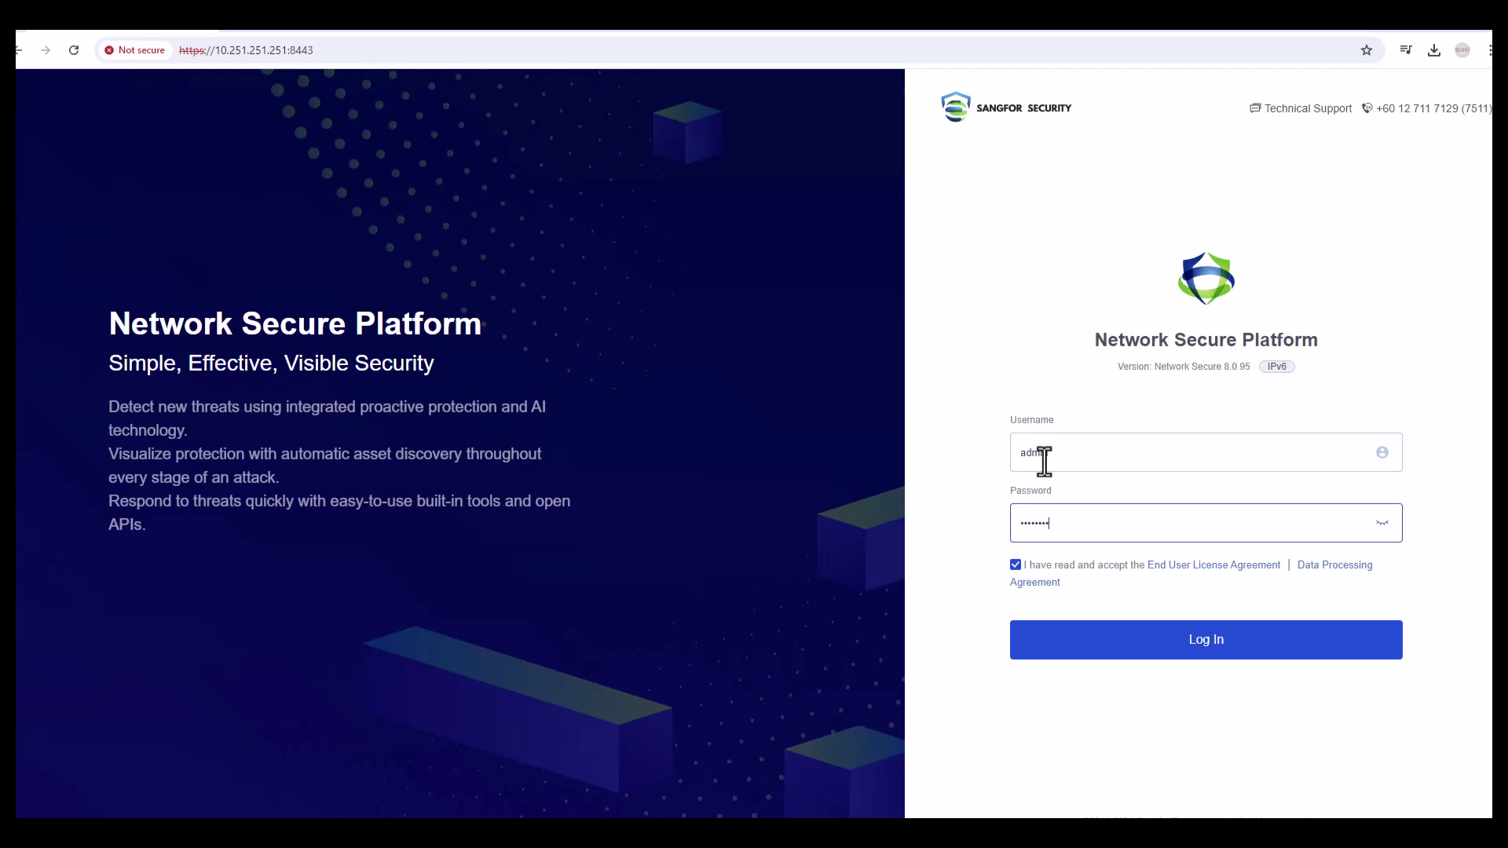
text(•••)
click(1201, 642)
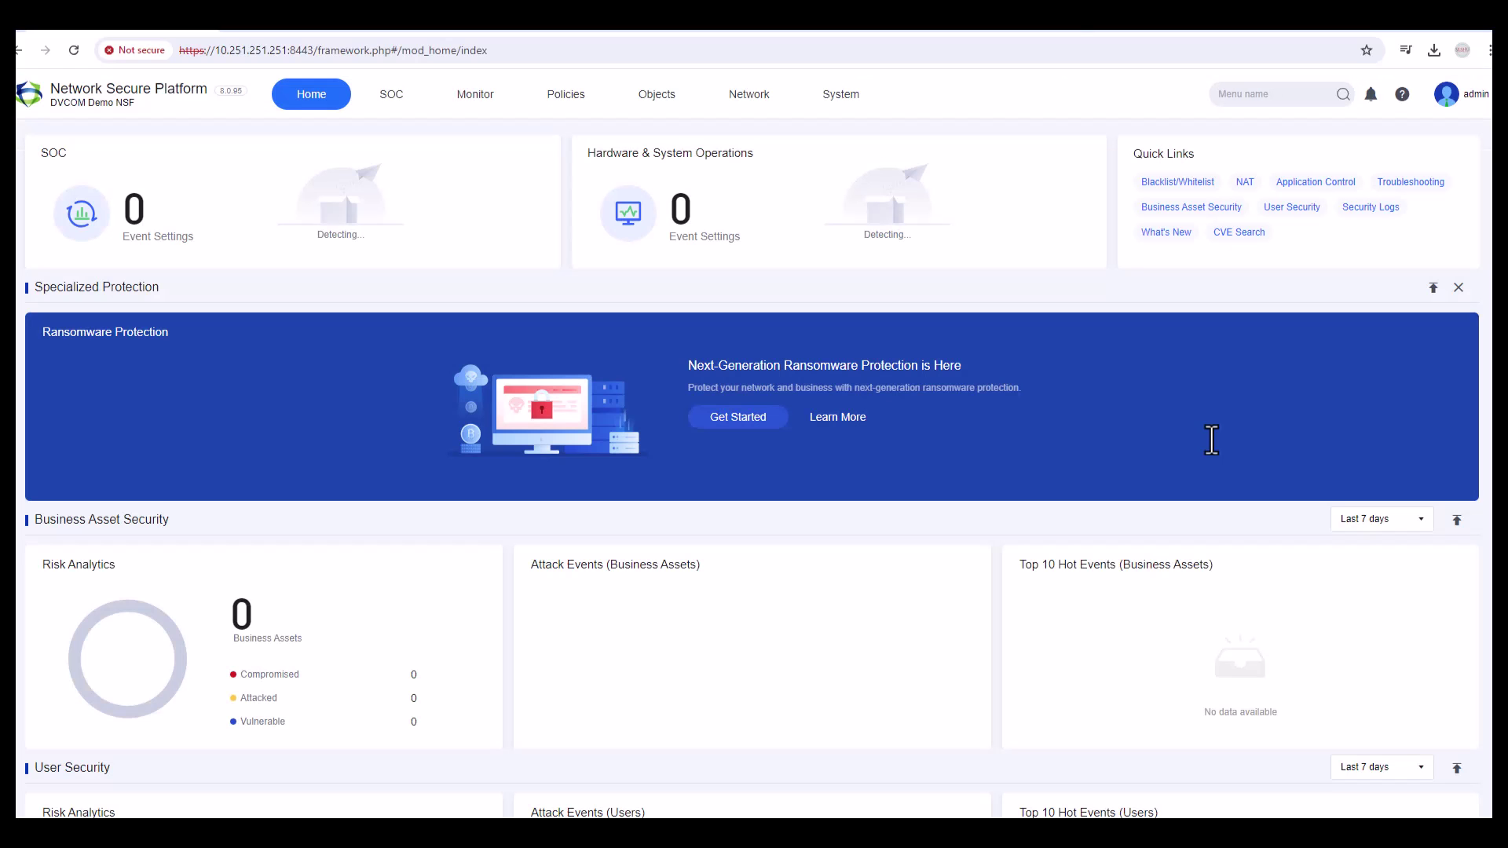
Step: Verify the System Web UI settings, log the admin out, and show the Thank You slide
click(852, 105)
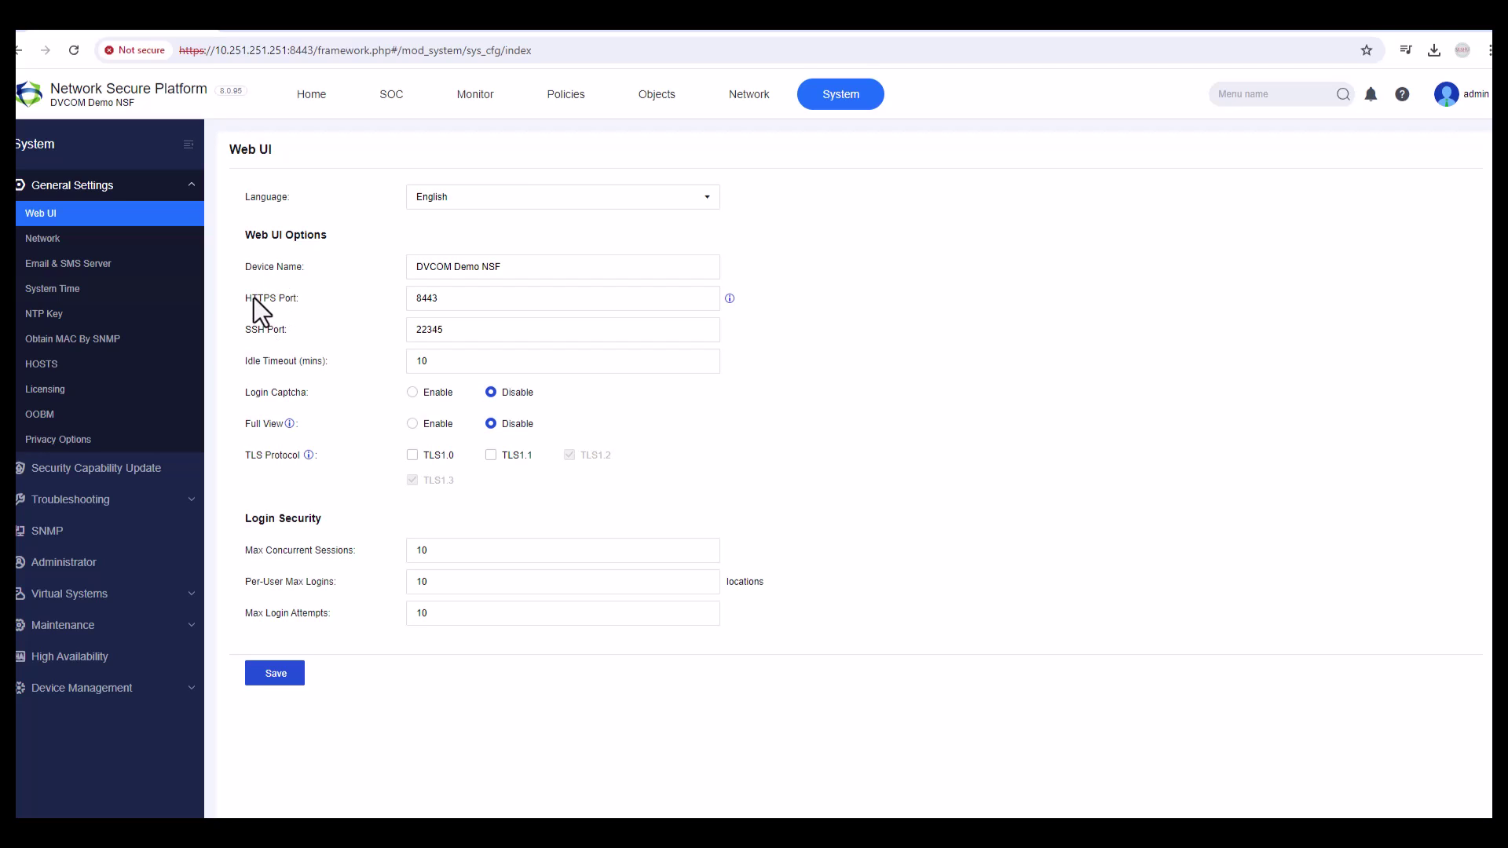
click(1461, 114)
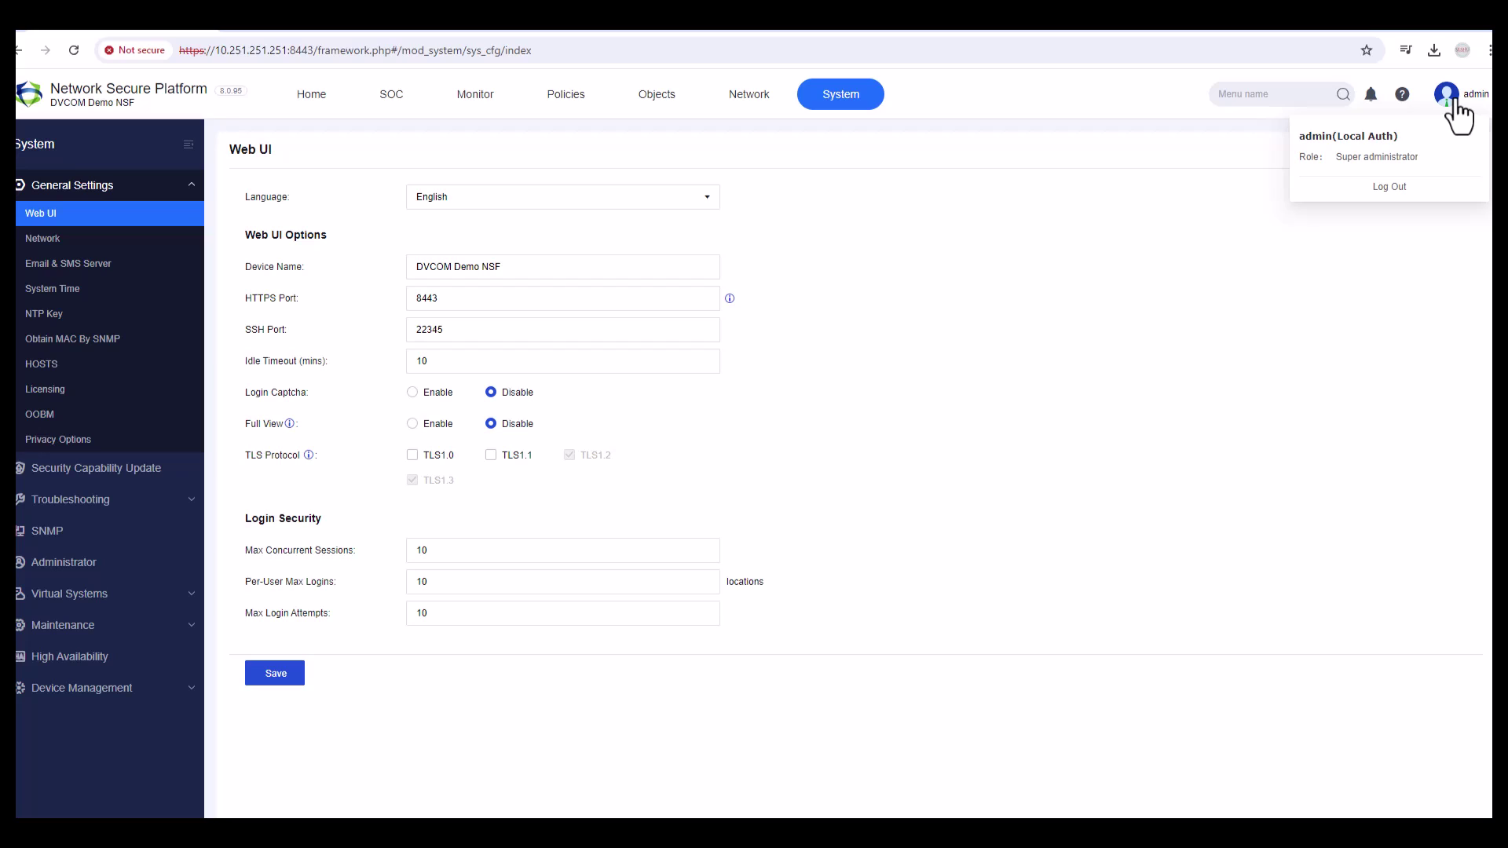
click(1403, 189)
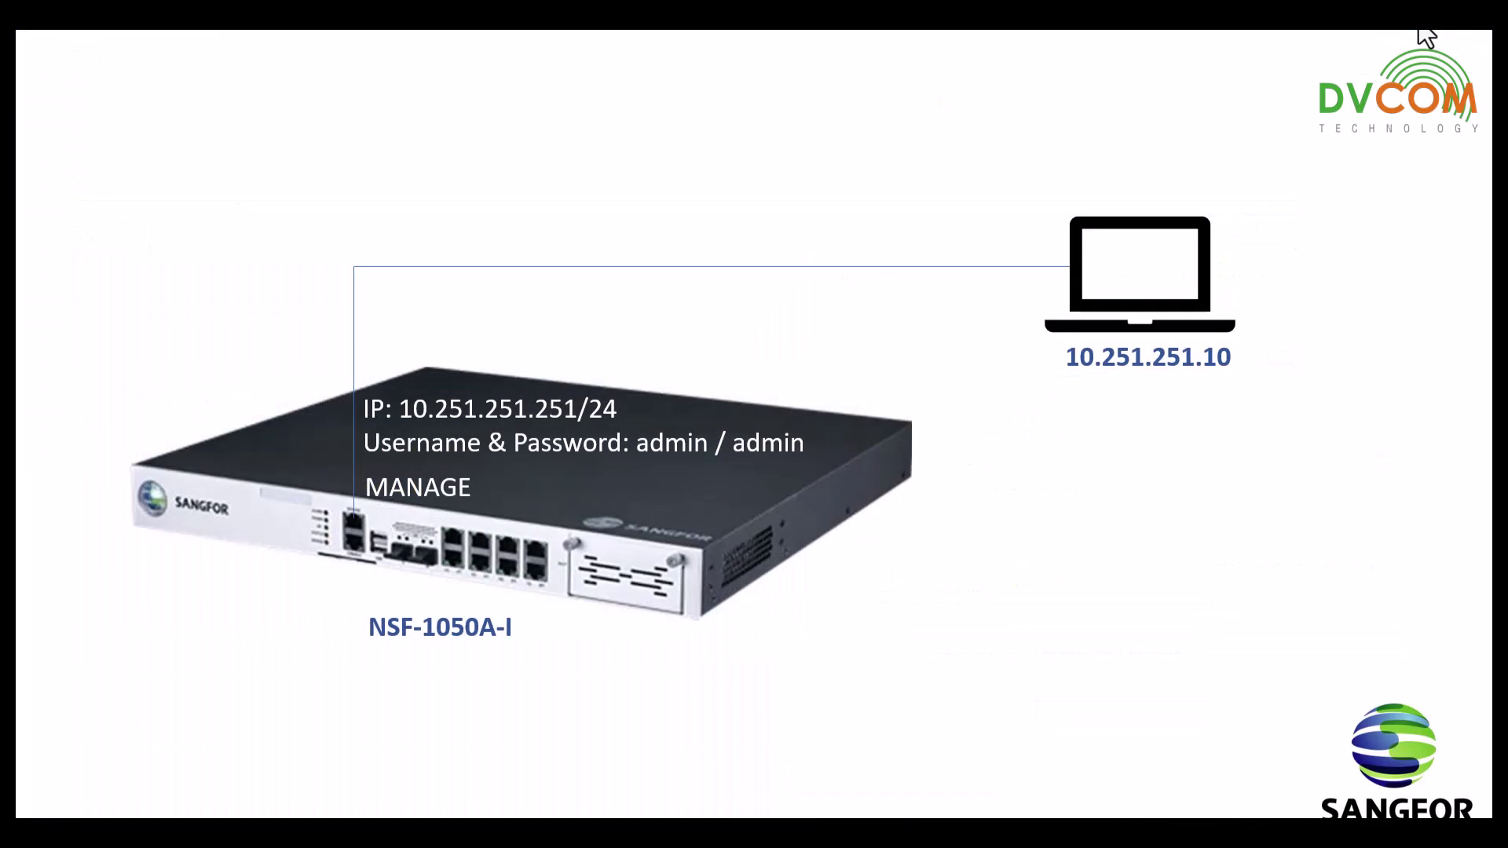
click(1071, 648)
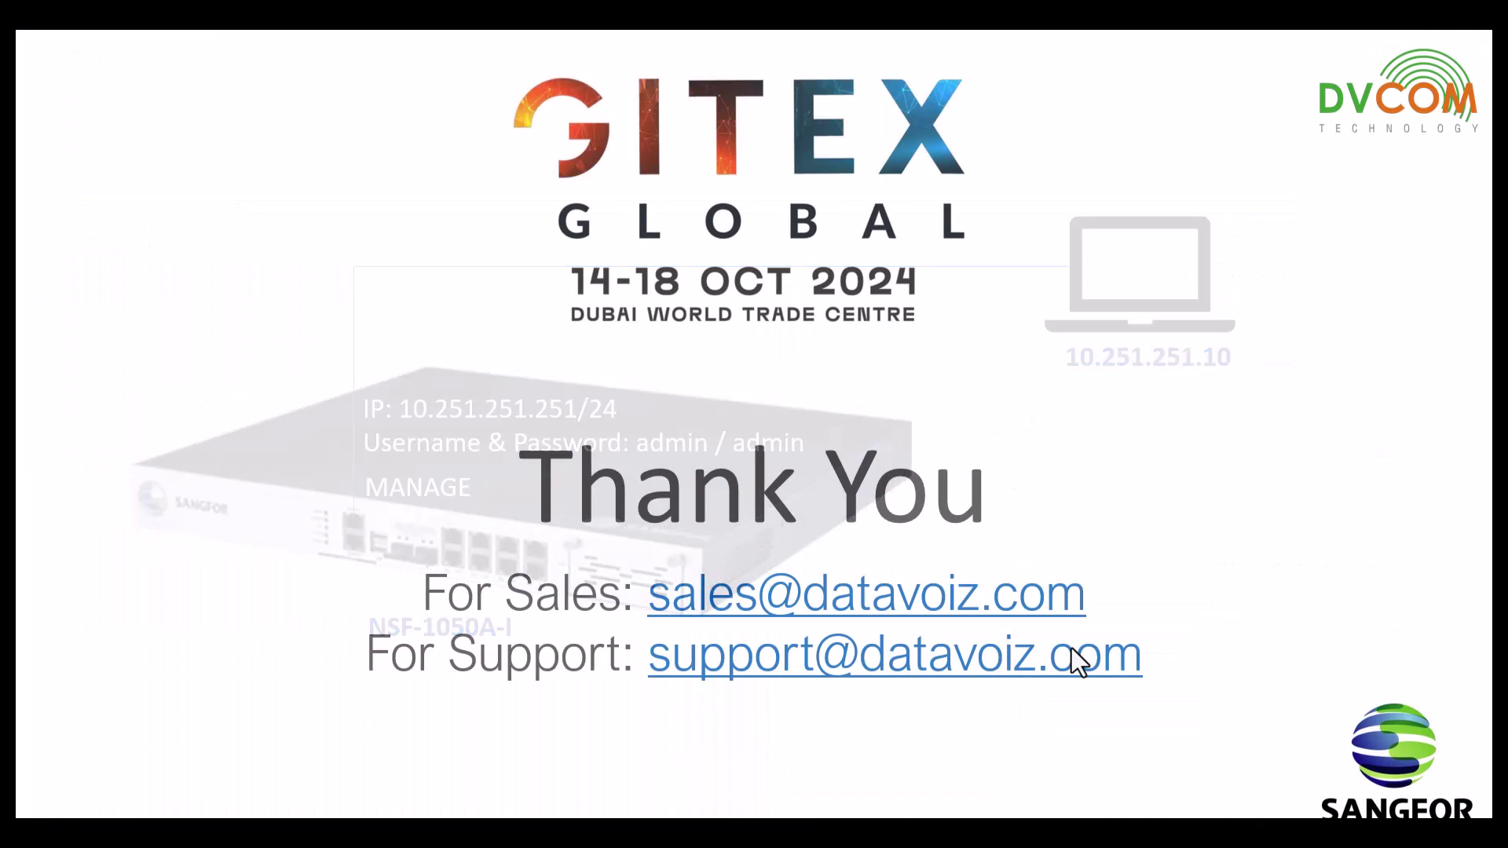